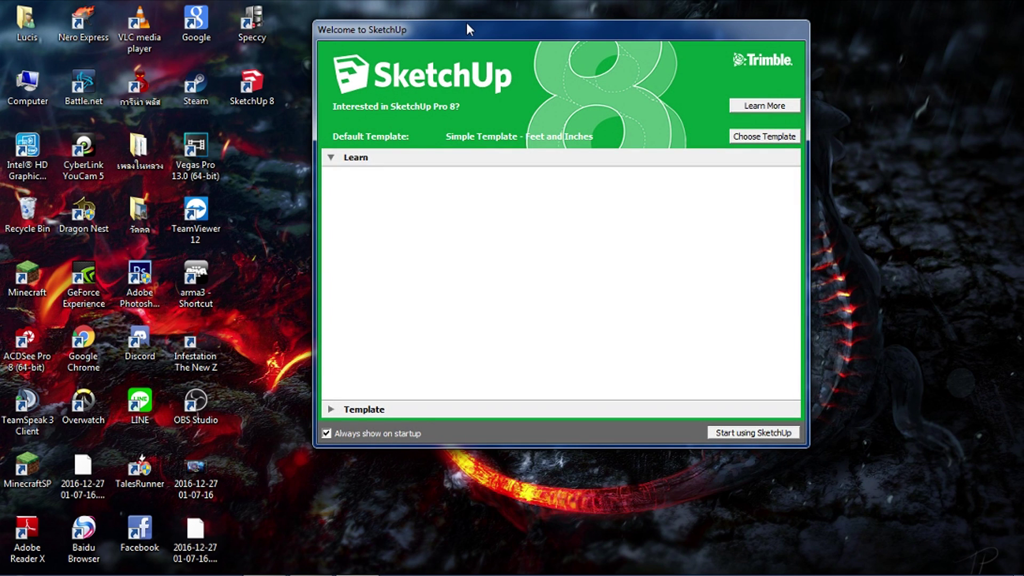
Drag the Welcome to SketchUp window further to the right.
drag(467, 30, 584, 43)
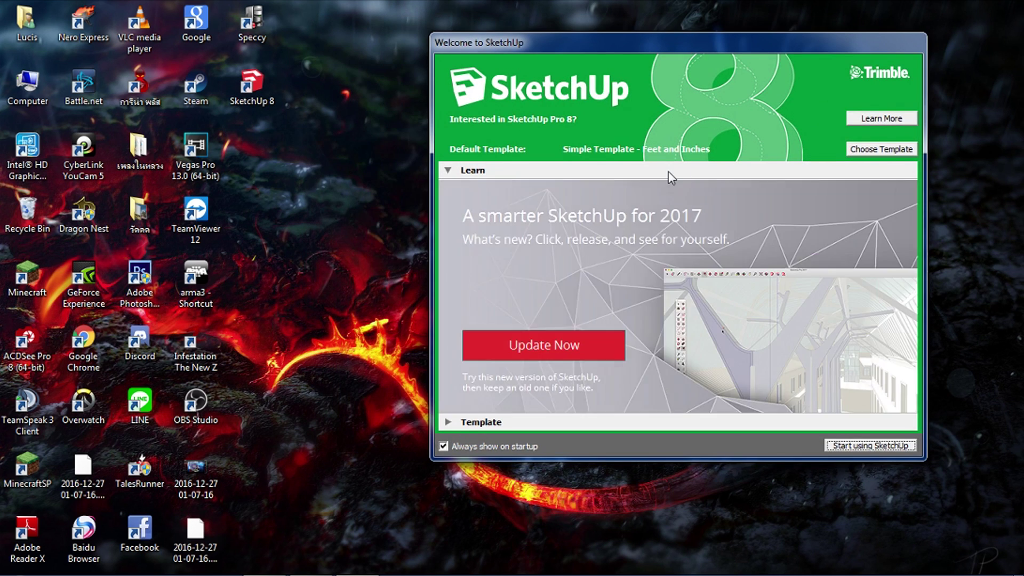
Dismiss the script error and start a new model from Simple Template - Feet and Inches.
click(533, 382)
click(881, 150)
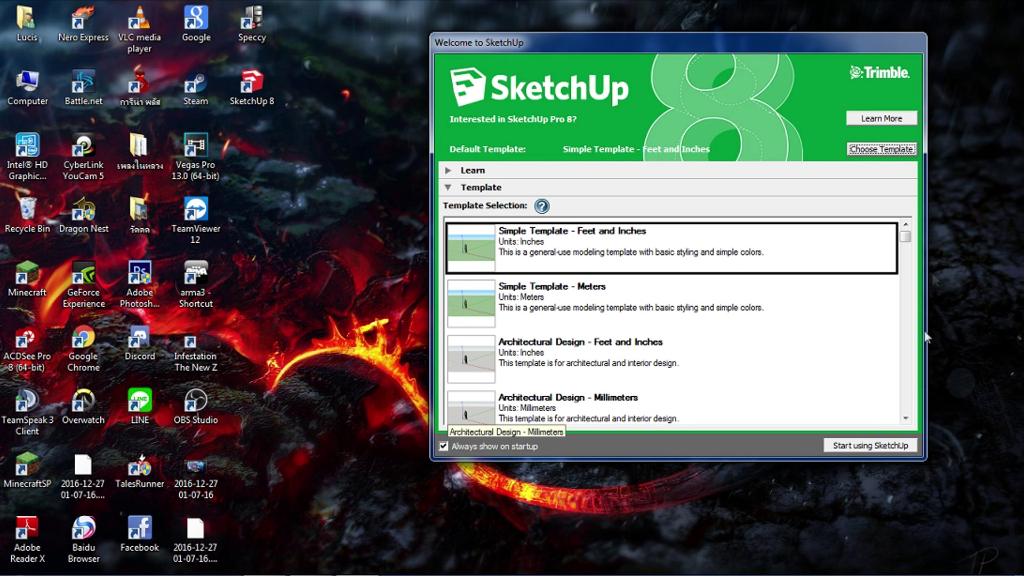
click(853, 446)
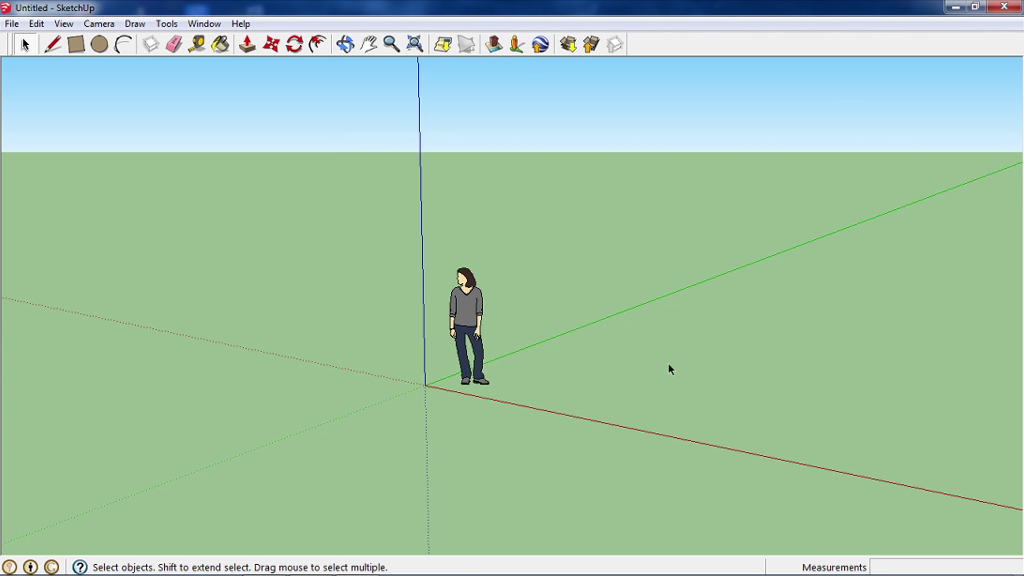
Orbit and pan the empty ground so the origin sits left of centre.
middle_drag(713, 370, 677, 395)
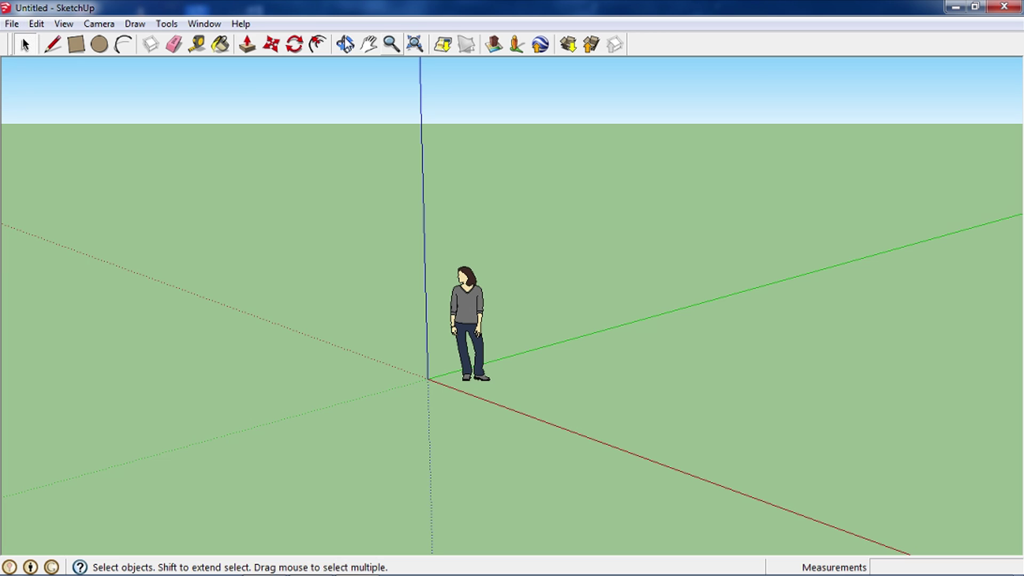
click(368, 45)
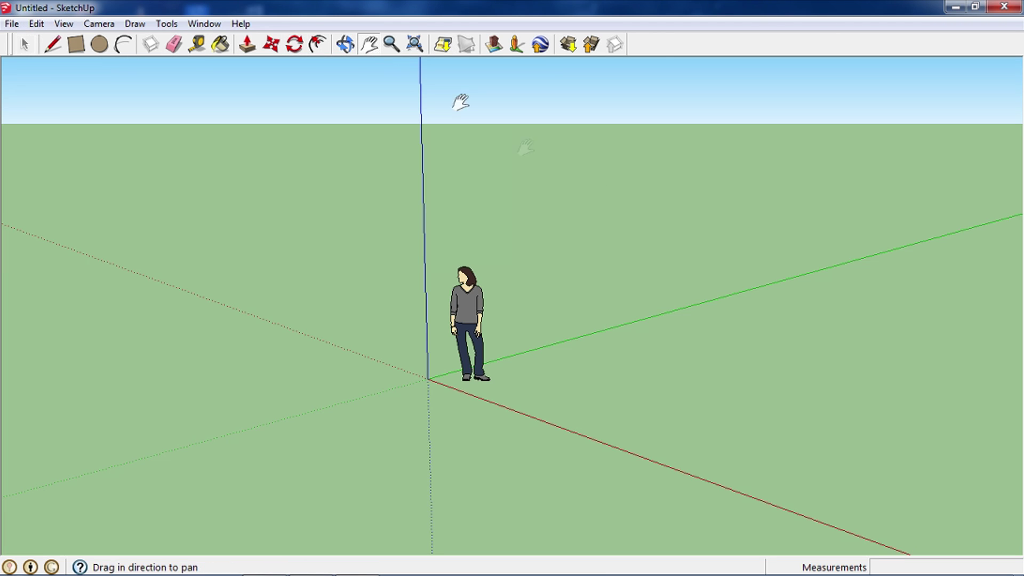
drag(915, 330, 549, 237)
key(o)
mouse_move(349, 315)
mouse_down()
mouse_move(655, 384)
mouse_move(548, 333)
mouse_move(608, 352)
mouse_move(708, 329)
mouse_move(393, 347)
mouse_move(529, 354)
mouse_move(676, 308)
mouse_move(678, 286)
mouse_move(599, 313)
mouse_move(562, 356)
mouse_move(441, 395)
mouse_move(526, 366)
mouse_move(382, 320)
mouse_move(416, 331)
mouse_move(444, 321)
mouse_up()
key(h)
key(o)
key(h)
mouse_move(444, 321)
middle_down()
mouse_move(389, 252)
mouse_move(291, 279)
middle_up()
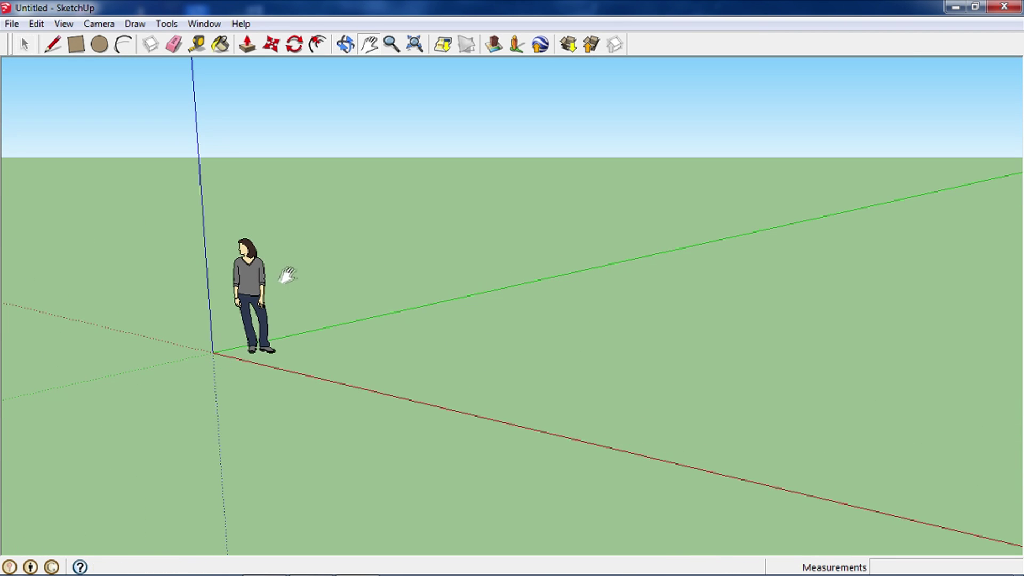
mouse_move(326, 344)
middle_down()
mouse_move(539, 377)
mouse_move(401, 365)
mouse_move(368, 336)
mouse_move(337, 340)
middle_up()
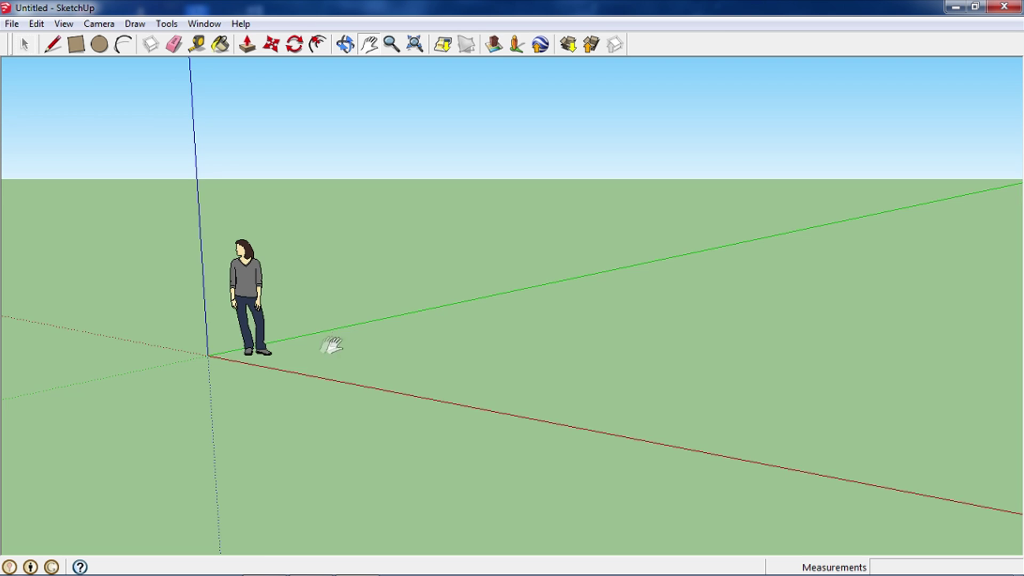
mouse_move(686, 292)
middle_down()
mouse_move(703, 441)
mouse_move(676, 352)
mouse_move(661, 341)
middle_up()
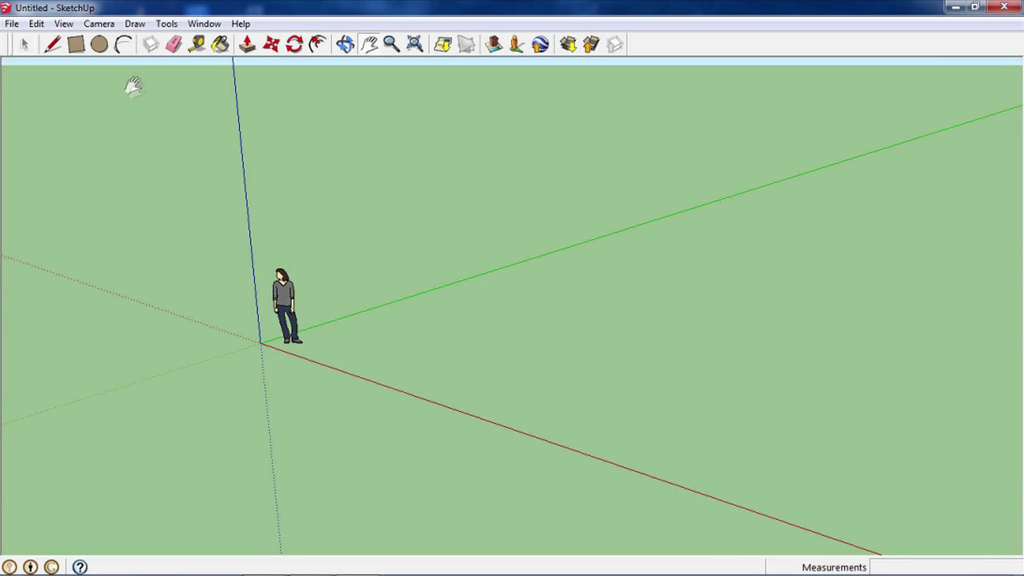
click(76, 45)
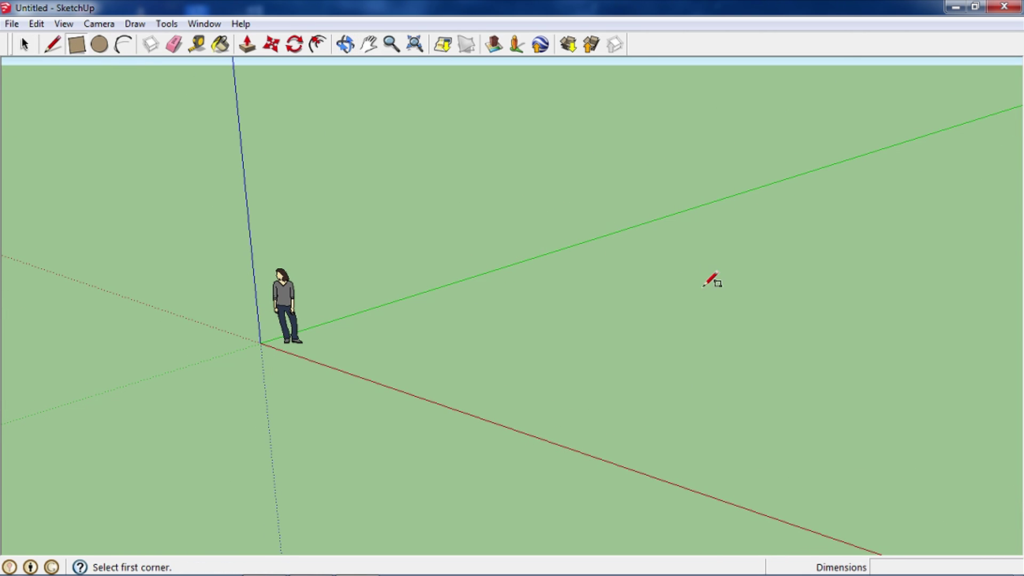
click(622, 278)
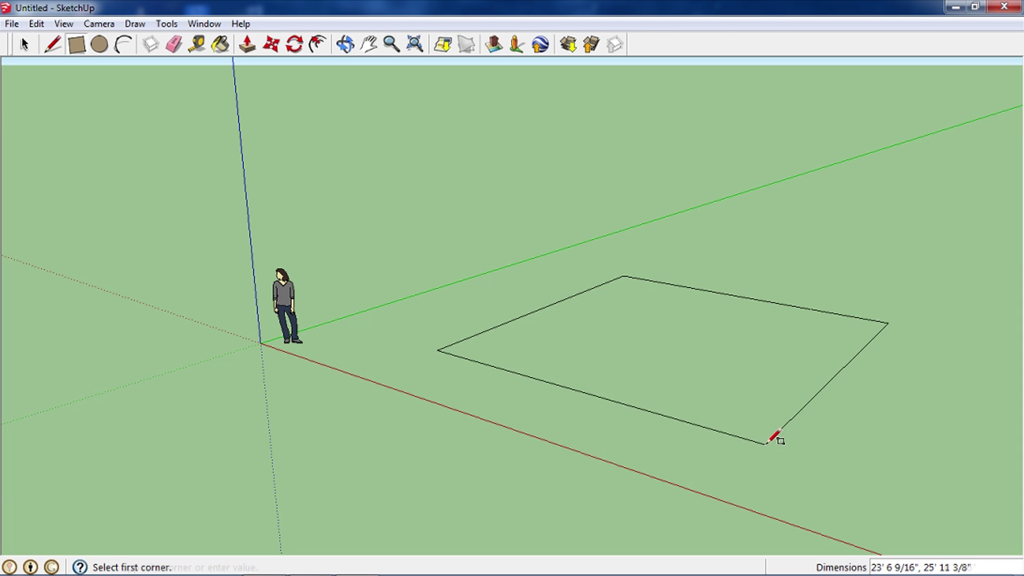
click(764, 443)
mouse_move(855, 354)
middle_down()
mouse_move(647, 352)
mouse_move(346, 219)
middle_up()
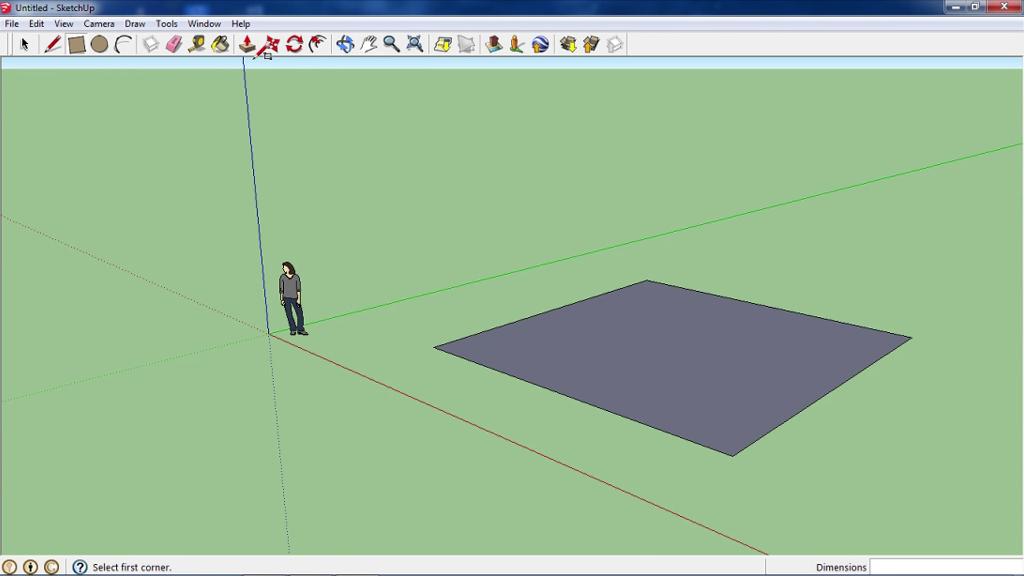
click(247, 44)
click(703, 355)
click(723, 245)
click(795, 315)
click(624, 320)
mouse_move(624, 320)
middle_down()
mouse_move(450, 338)
mouse_move(215, 401)
mouse_move(5, 350)
middle_up()
click(789, 366)
click(588, 352)
mouse_move(458, 352)
middle_down()
mouse_move(969, 379)
mouse_move(669, 256)
middle_up()
click(560, 199)
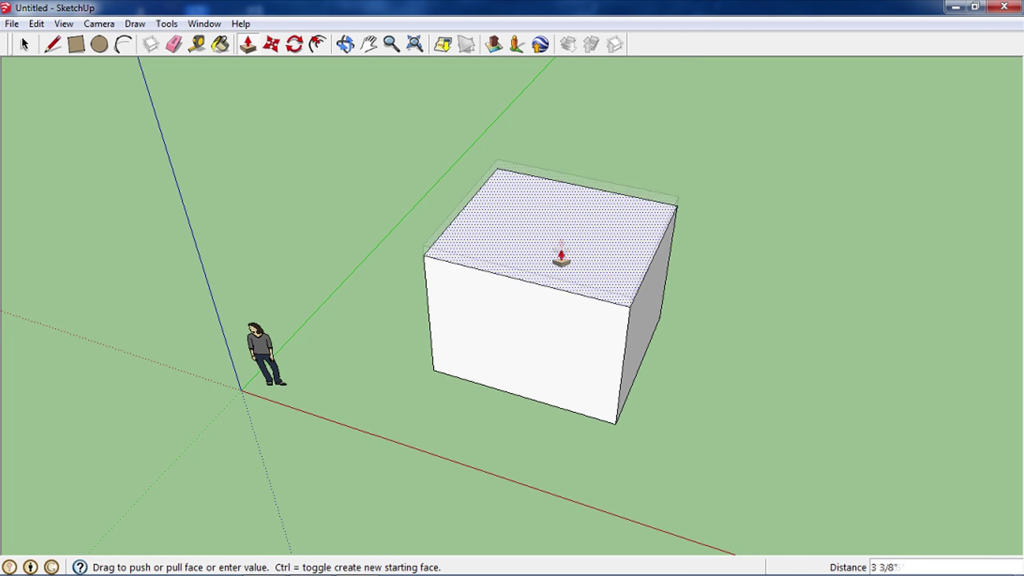
click(573, 229)
mouse_move(777, 286)
middle_down()
mouse_move(744, 245)
mouse_move(644, 288)
middle_up()
click(644, 288)
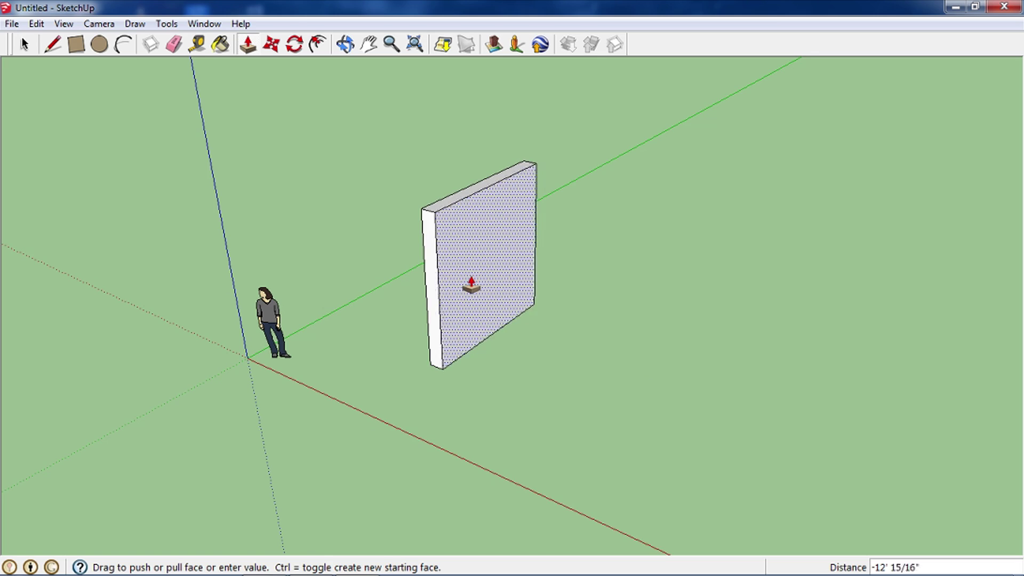
click(460, 288)
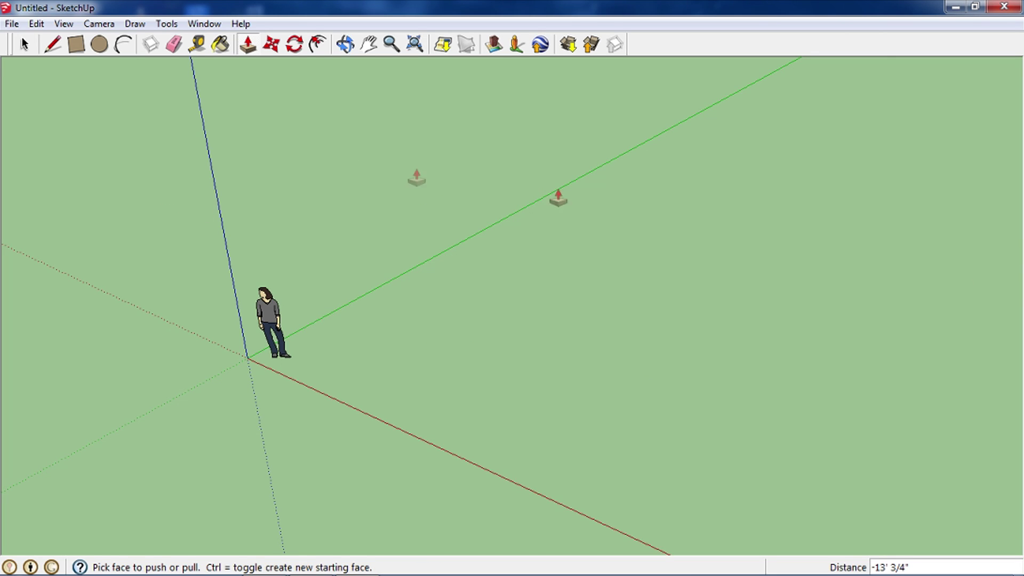
click(76, 45)
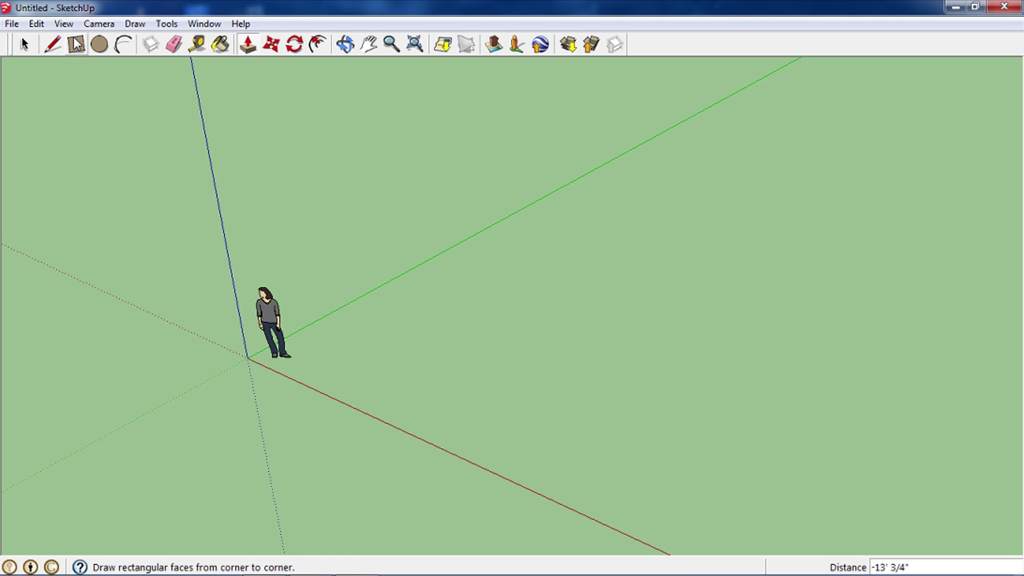
Draw a long rectangle on the ground and push/pull it up into a box.
click(471, 266)
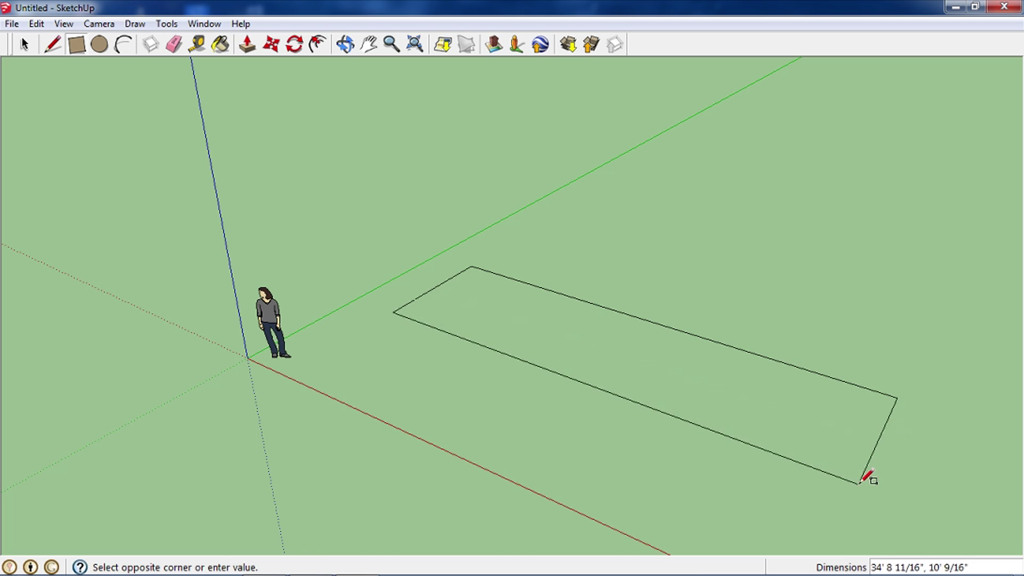
click(801, 506)
middle_drag(841, 402, 643, 337)
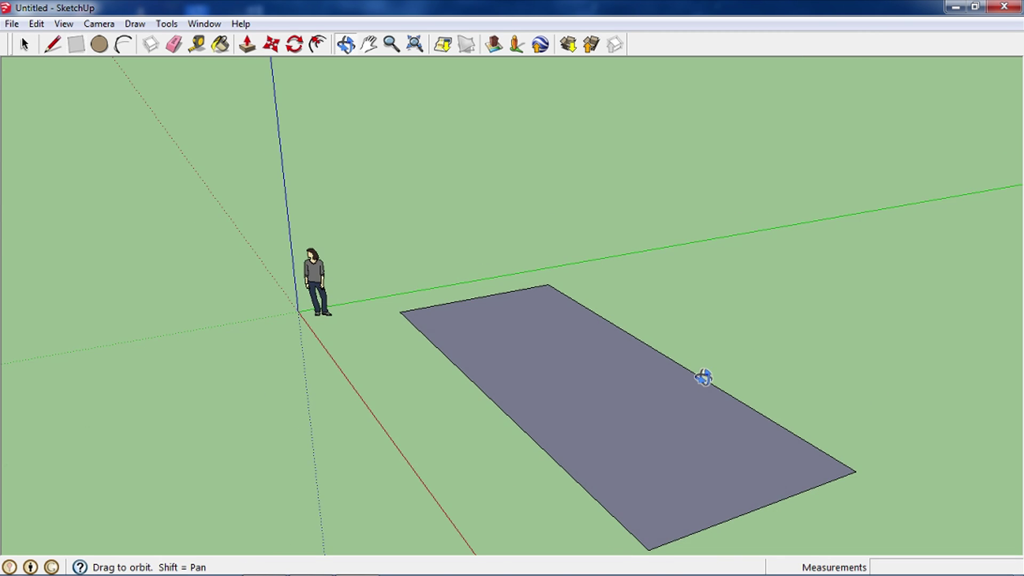
click(247, 45)
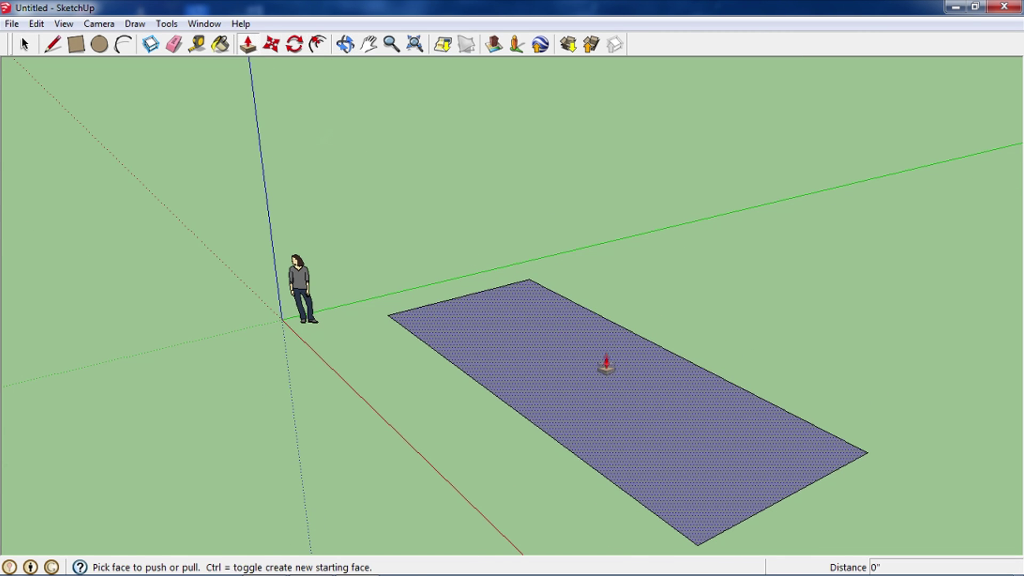
drag(606, 359, 639, 251)
Shorten the box from its ends into a near cube and raise its top face.
click(762, 429)
mouse_move(551, 338)
middle_down()
mouse_move(507, 322)
mouse_move(777, 358)
mouse_move(631, 377)
mouse_move(624, 307)
mouse_move(454, 350)
mouse_move(530, 304)
middle_up()
click(450, 299)
click(487, 311)
click(571, 274)
click(759, 283)
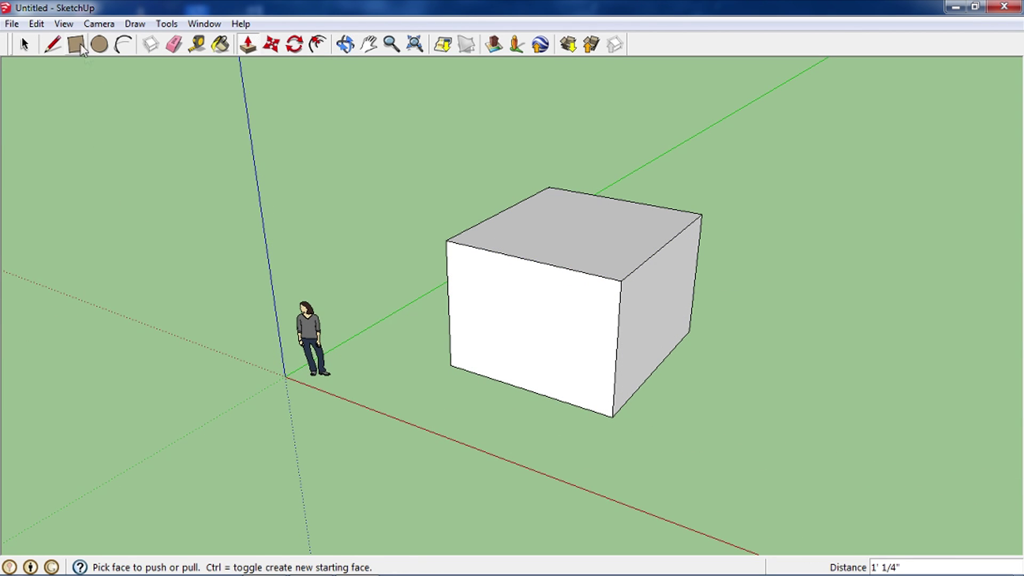
click(53, 44)
click(446, 256)
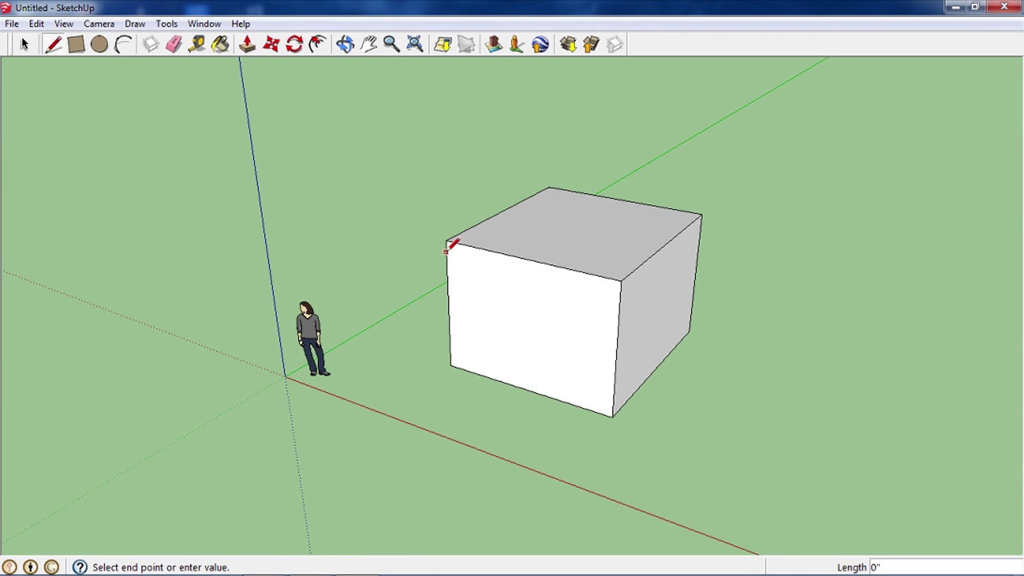
Draw a line across the front wall just below its top edge.
click(620, 292)
key(o)
drag(667, 301, 409, 201)
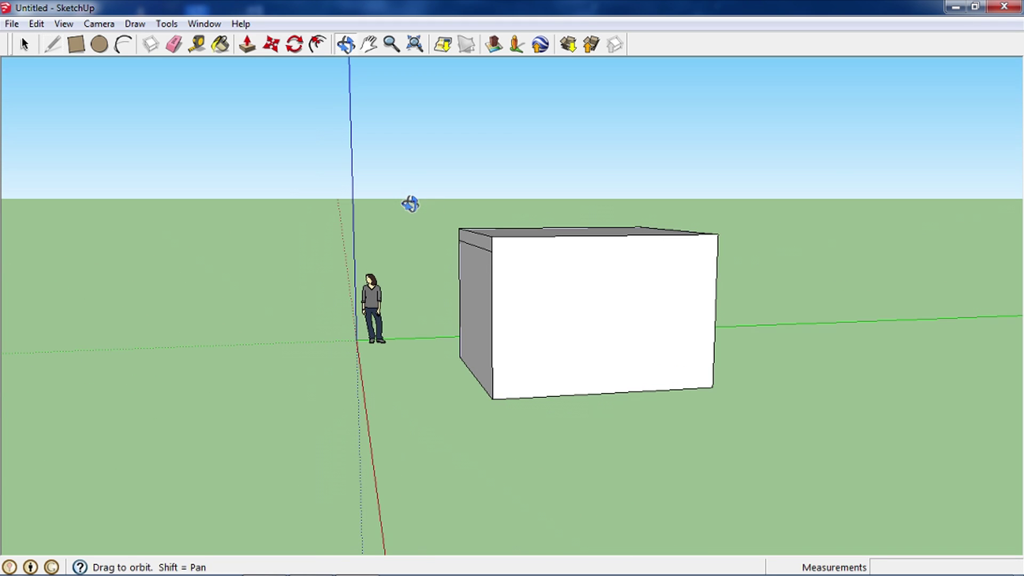
key(l)
click(492, 251)
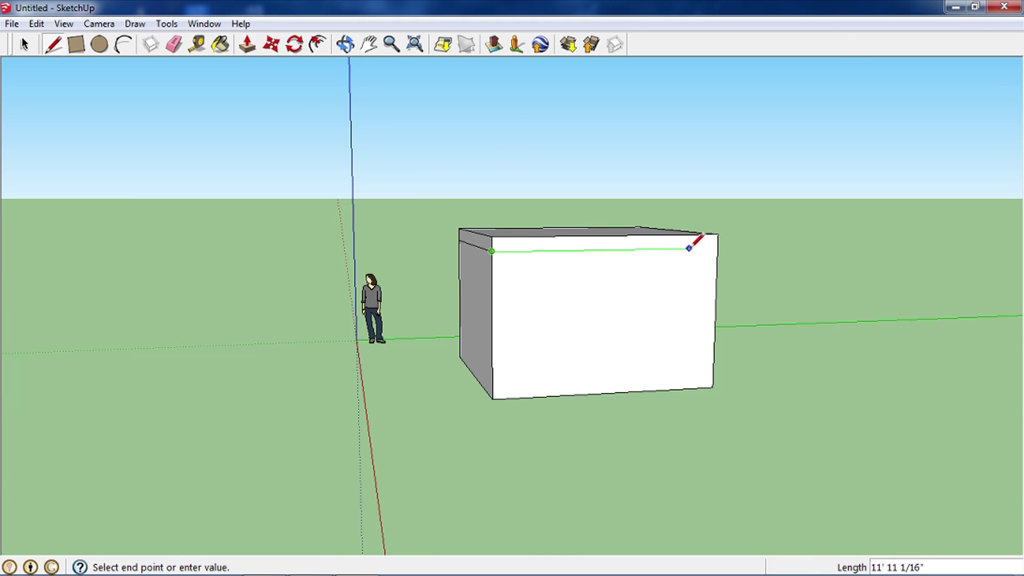
click(717, 247)
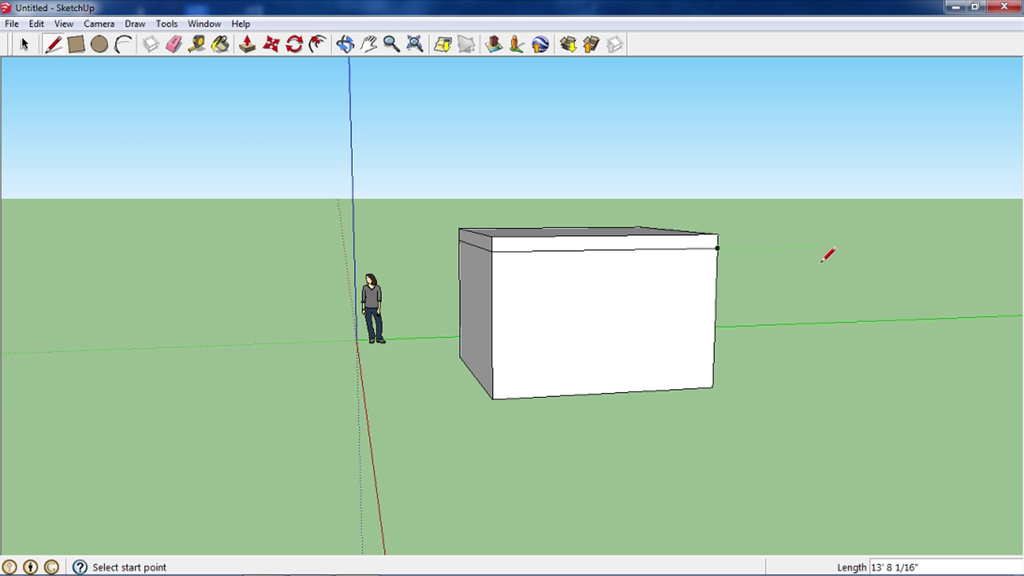
Draw a matching band line across the next wall, right edge to left edge.
key(o)
drag(828, 264, 277, 297)
key(l)
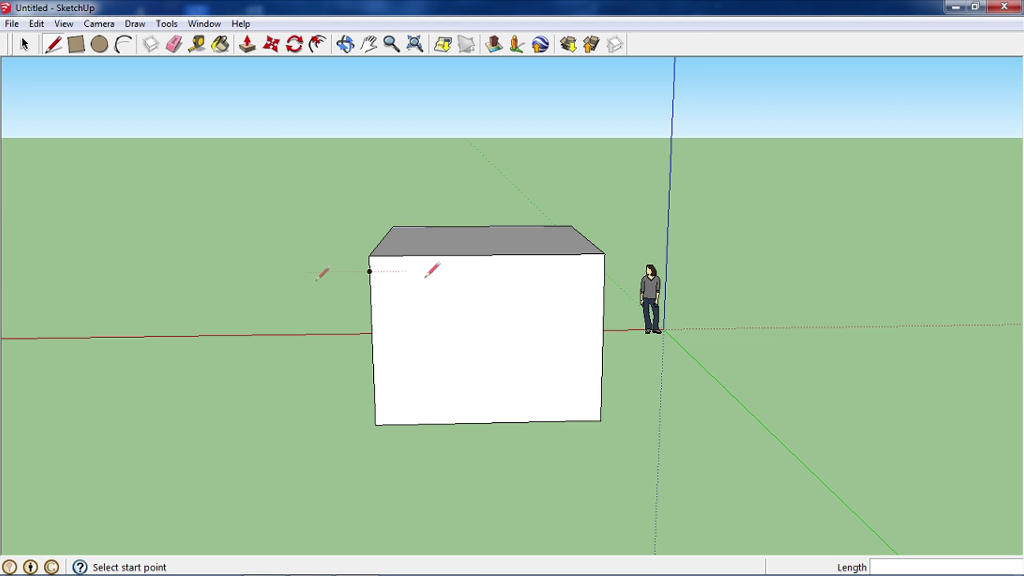
scroll(411, 265, up, 2)
scroll(407, 263, up, 2)
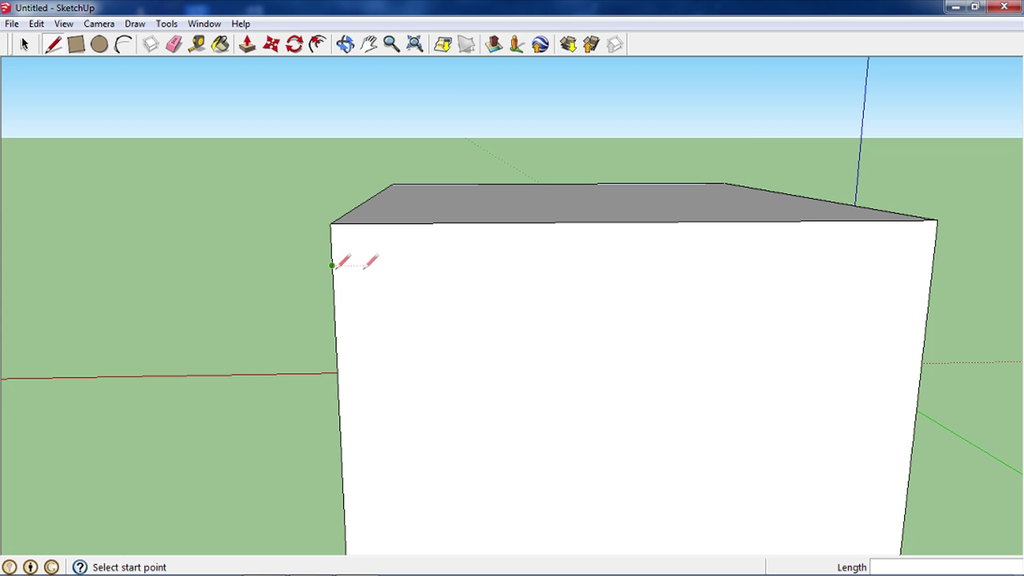
click(932, 261)
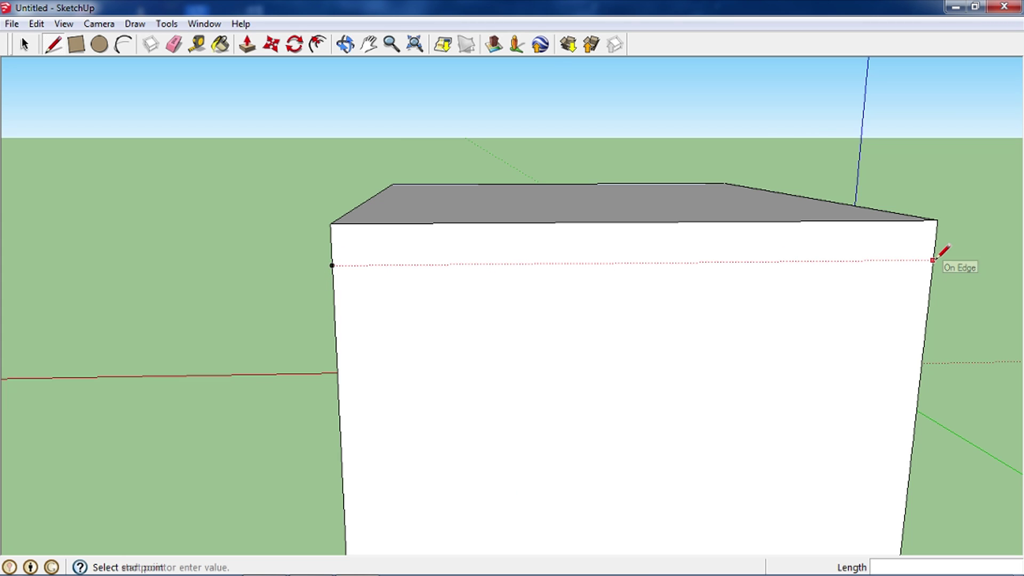
scroll(954, 280, down, 1)
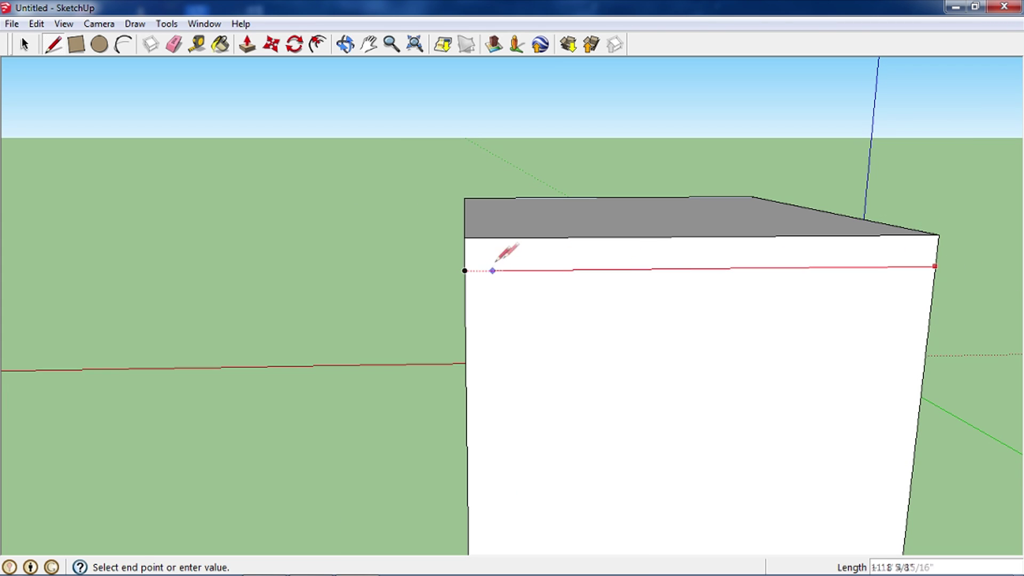
click(466, 269)
Draw the band line across a third wall near its top.
middle_drag(913, 293, 434, 299)
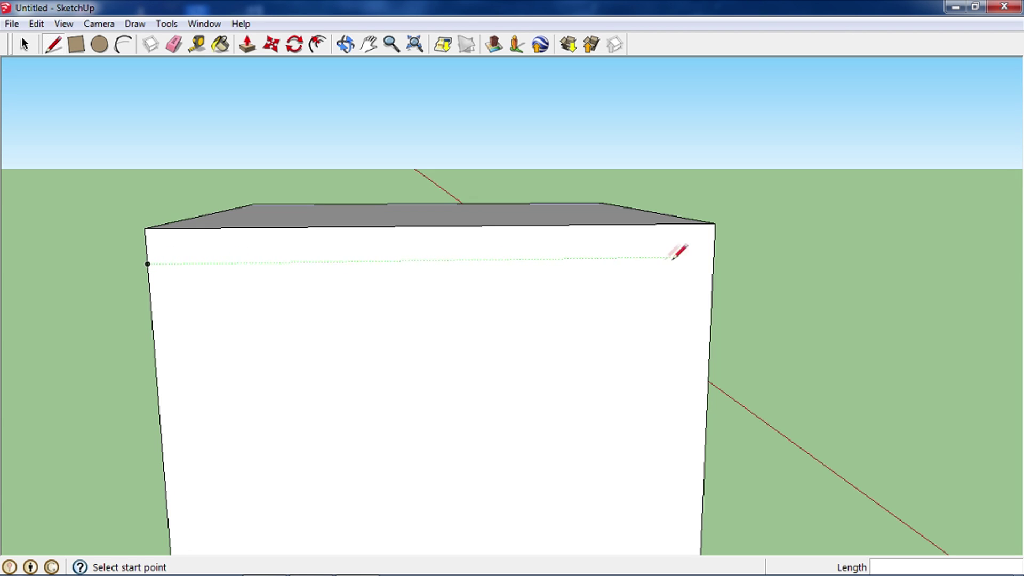
click(713, 257)
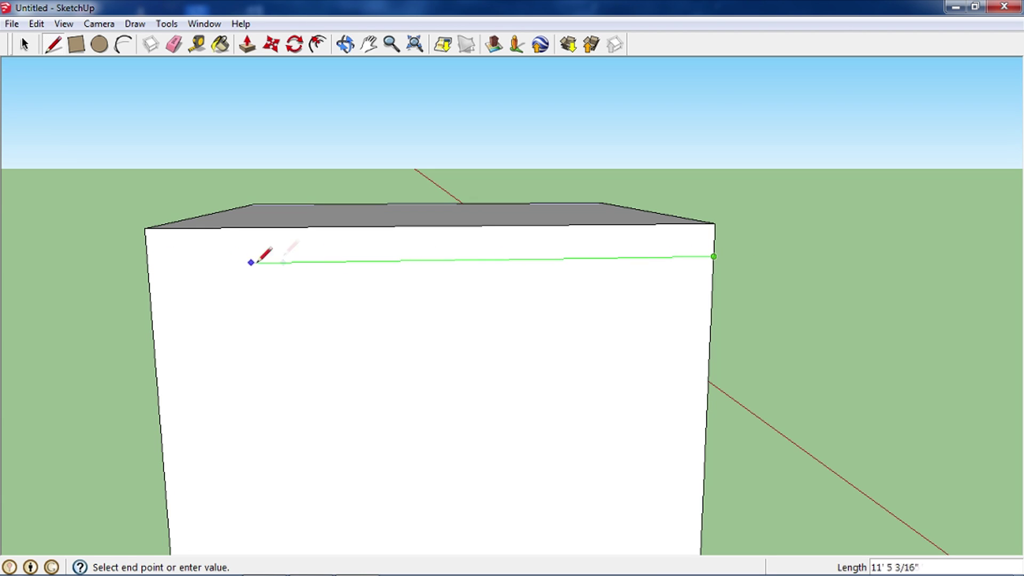
click(148, 263)
key(o)
mouse_move(608, 265)
mouse_down()
mouse_move(213, 297)
mouse_move(210, 323)
mouse_move(200, 302)
mouse_up()
key(l)
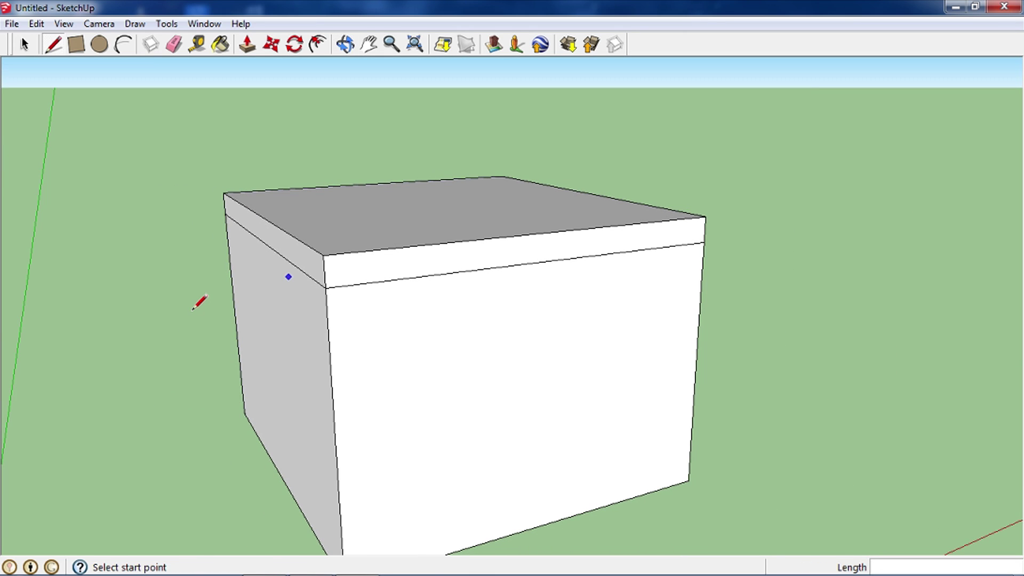
mouse_move(355, 277)
middle_down()
mouse_move(418, 297)
mouse_move(393, 336)
middle_up()
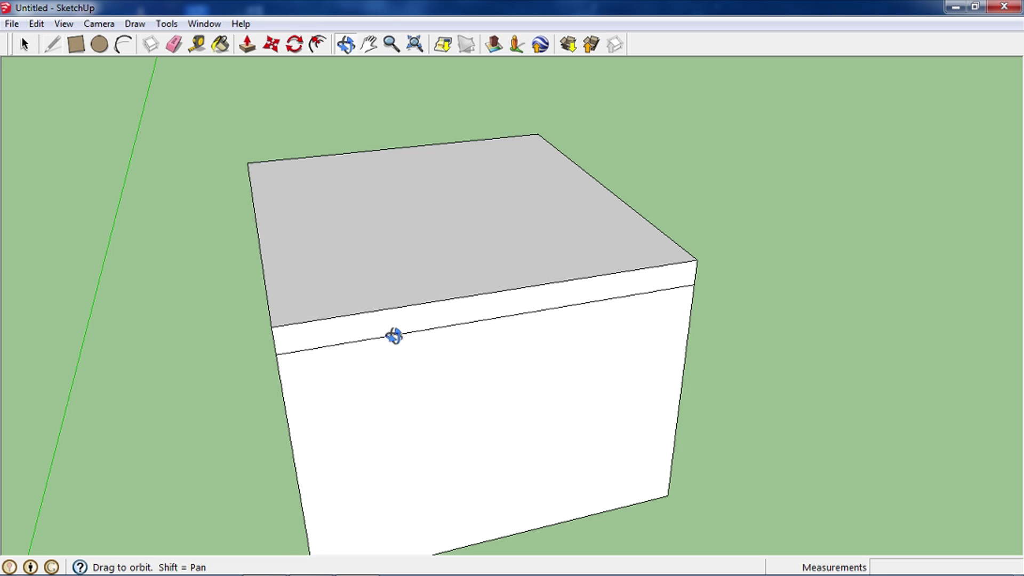
Draw two corner-to-corner diagonals across the box's top face, forming an X.
click(247, 163)
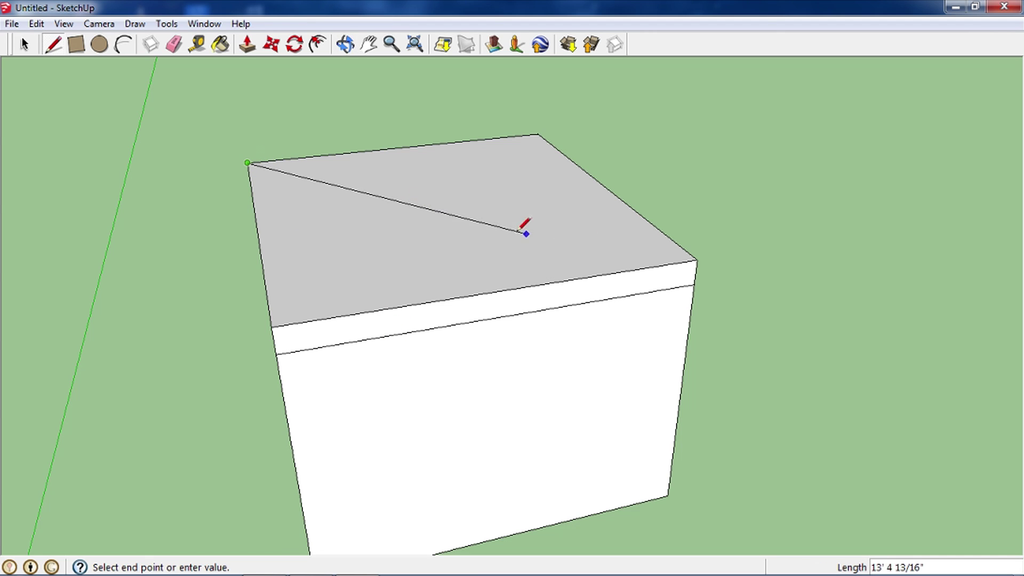
click(697, 260)
middle_drag(762, 209, 701, 309)
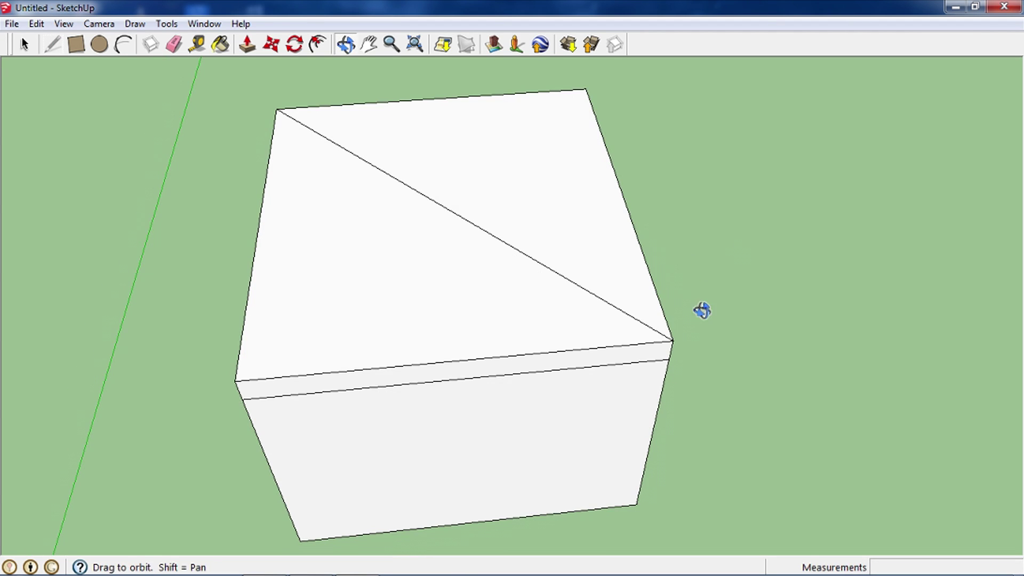
click(585, 88)
click(235, 380)
mouse_move(580, 257)
middle_down()
mouse_move(608, 238)
mouse_move(487, 144)
mouse_move(292, 192)
mouse_move(268, 338)
mouse_move(275, 307)
mouse_move(235, 162)
mouse_move(217, 137)
mouse_move(148, 389)
mouse_move(180, 216)
mouse_move(133, 115)
middle_up()
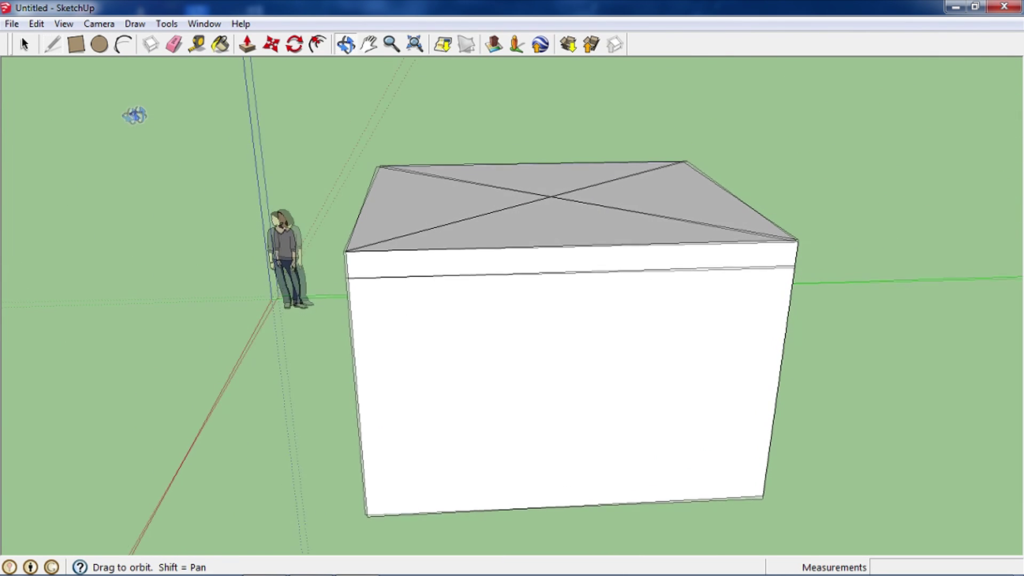
click(277, 51)
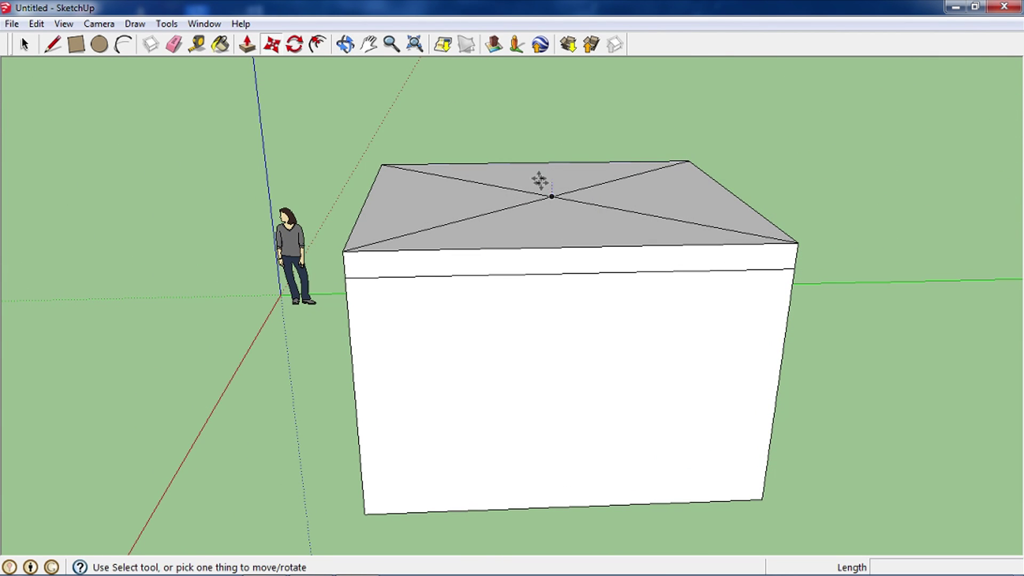
Lift the diagonals' crossing point straight up about 4' 7" into a pyramid peak.
click(552, 196)
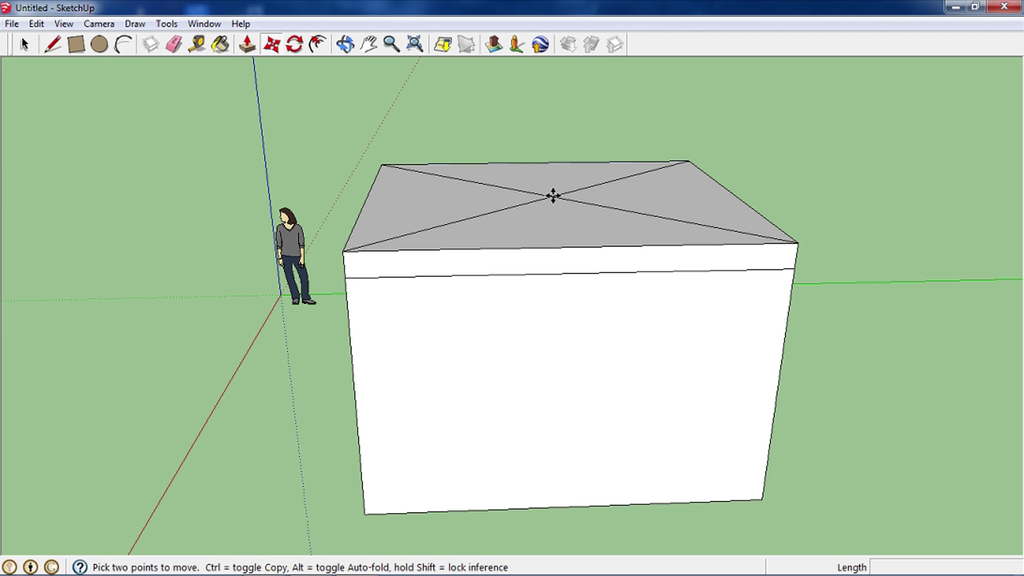
click(551, 196)
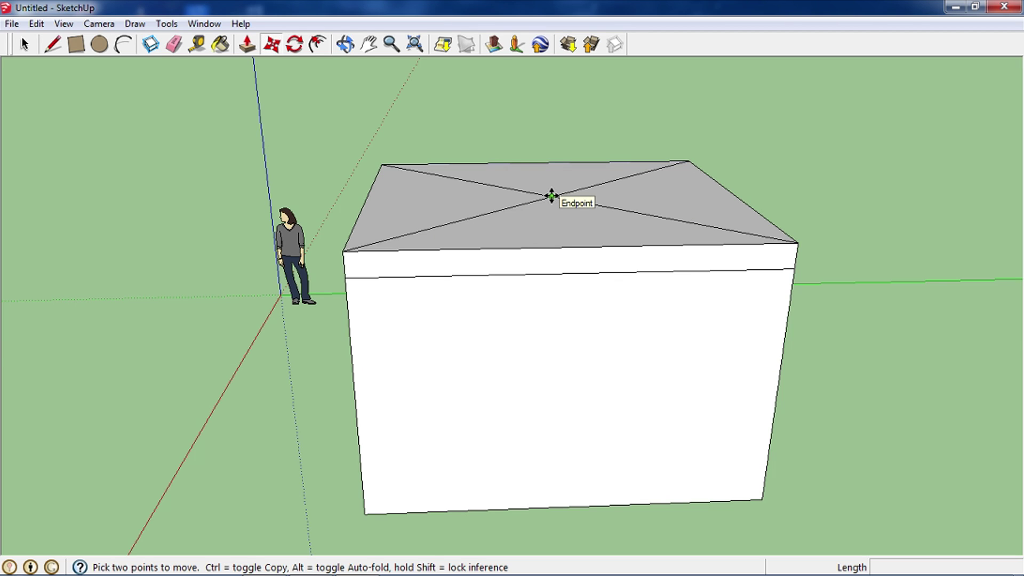
drag(553, 196, 552, 81)
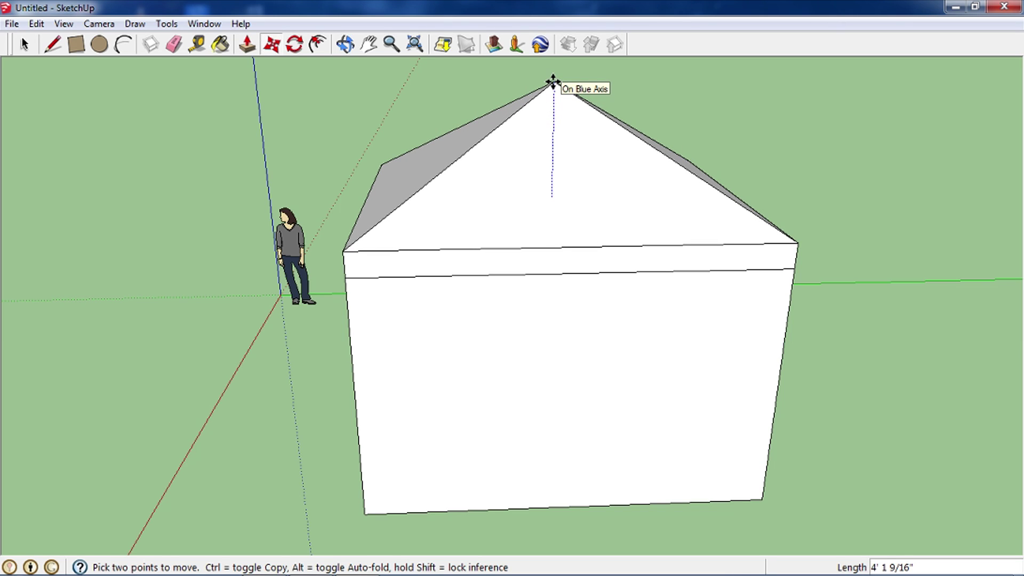
drag(553, 82, 553, 66)
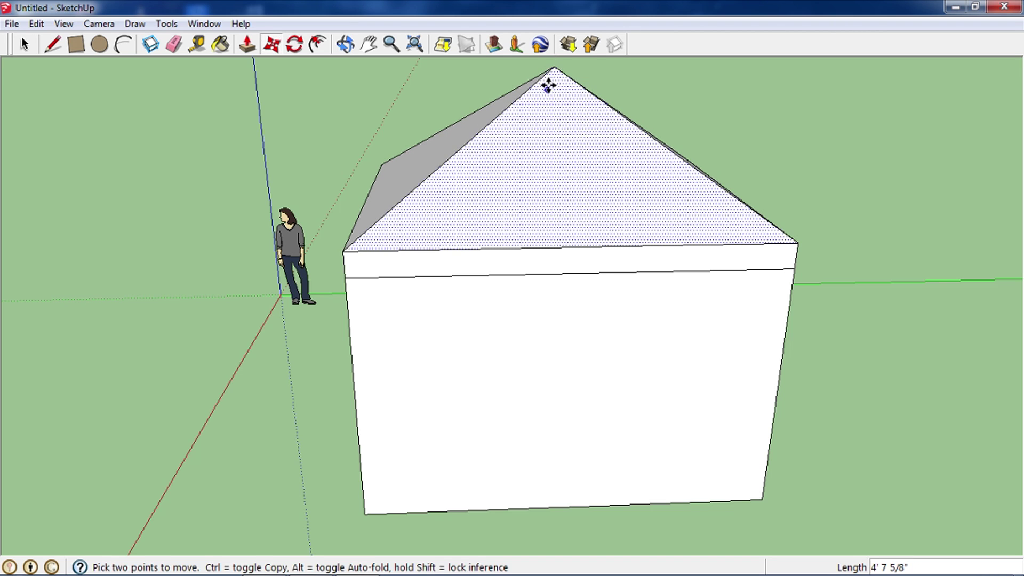
mouse_move(642, 213)
middle_down()
mouse_move(290, 245)
mouse_move(704, 269)
mouse_move(934, 228)
mouse_move(905, 137)
mouse_move(743, 187)
mouse_move(620, 447)
mouse_move(427, 265)
mouse_move(270, 334)
mouse_move(762, 228)
mouse_move(848, 165)
mouse_move(887, 256)
mouse_move(798, 286)
mouse_move(832, 236)
mouse_move(793, 361)
mouse_move(679, 217)
mouse_move(759, 197)
mouse_move(876, 251)
middle_up()
key(m)
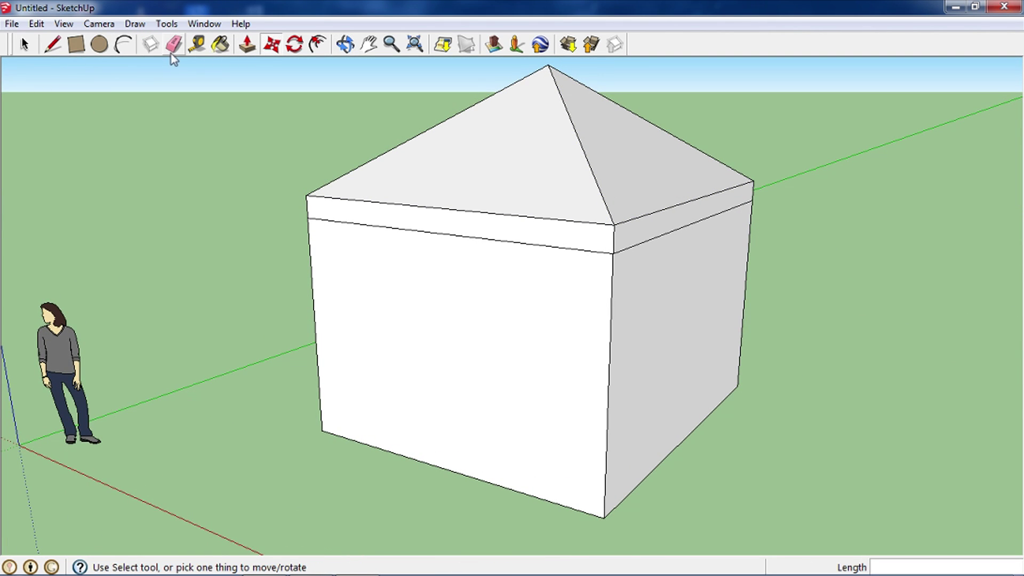
Offset the front wall and the next wall face inward by 7 inches.
click(299, 46)
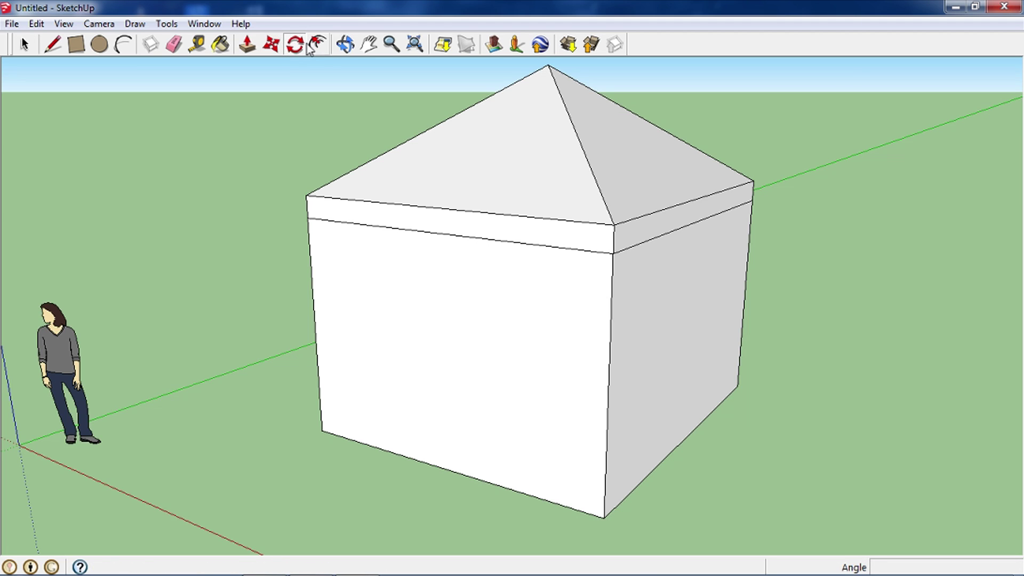
click(488, 330)
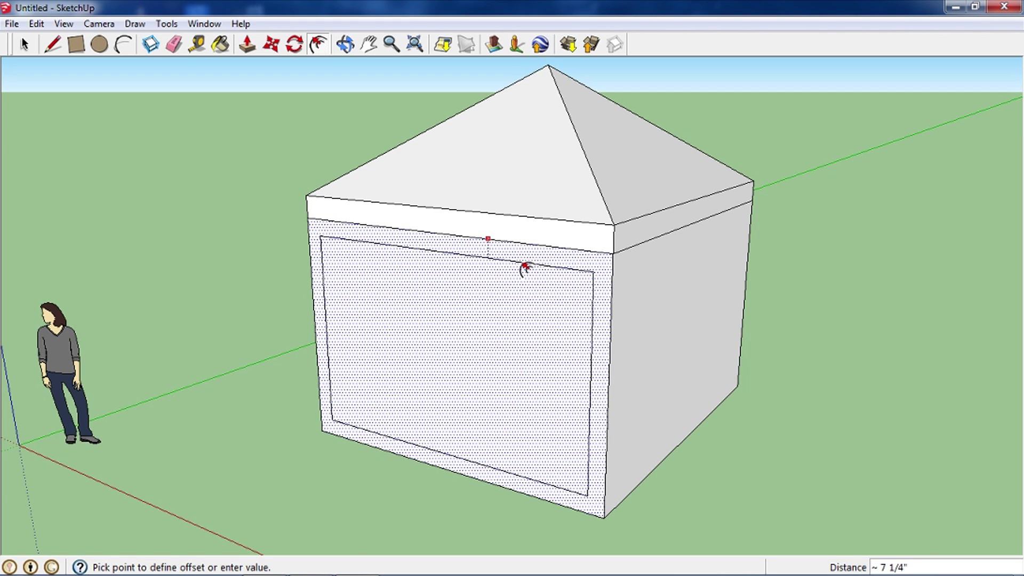
text(7)
key(Return)
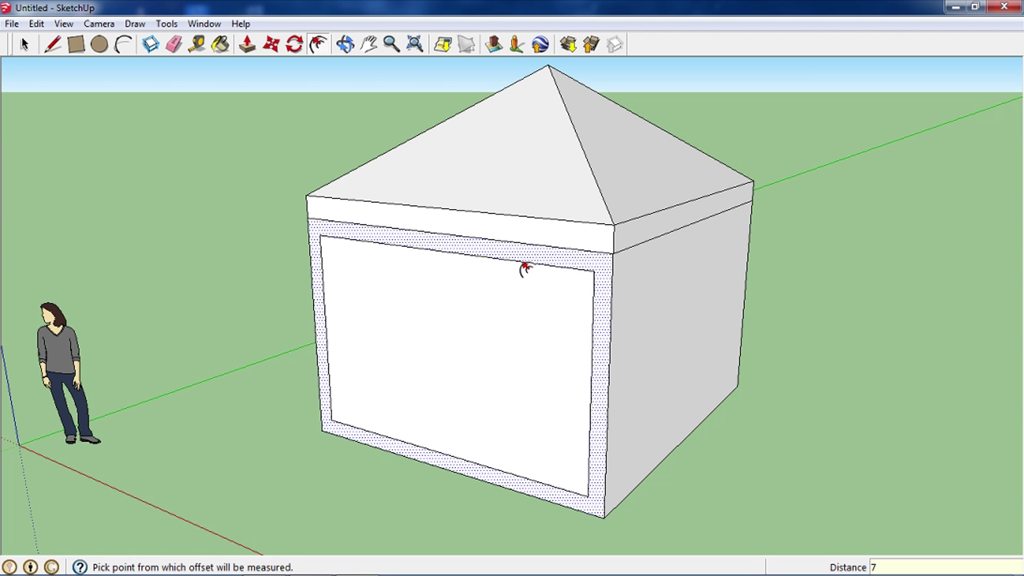
mouse_move(726, 274)
middle_down()
mouse_move(651, 281)
mouse_move(566, 267)
middle_up()
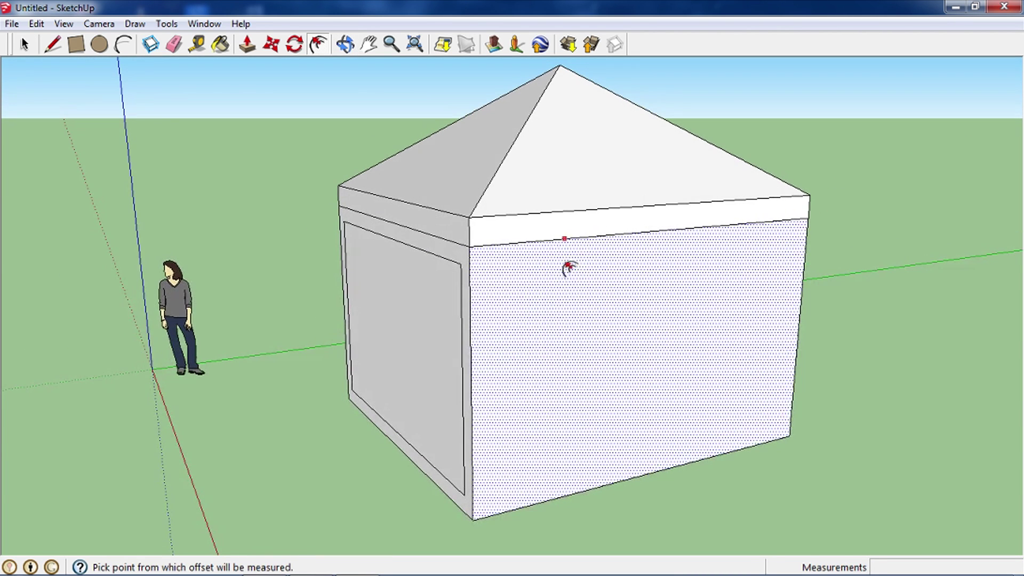
click(576, 292)
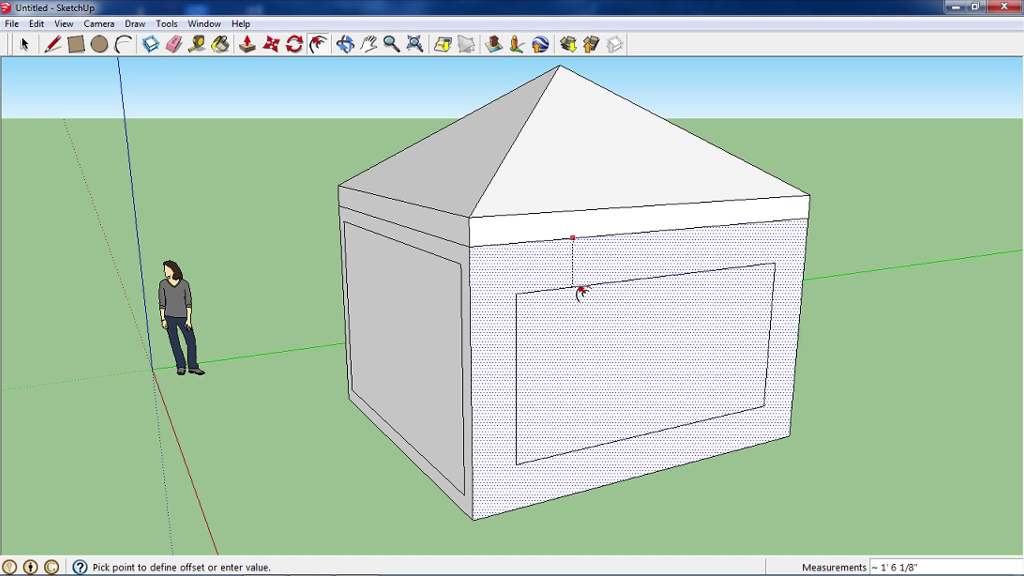
text(7)
key(Return)
Offset the remaining two wall faces inward by 7 inches.
mouse_move(599, 288)
middle_down()
mouse_move(75, 283)
mouse_move(552, 329)
middle_up()
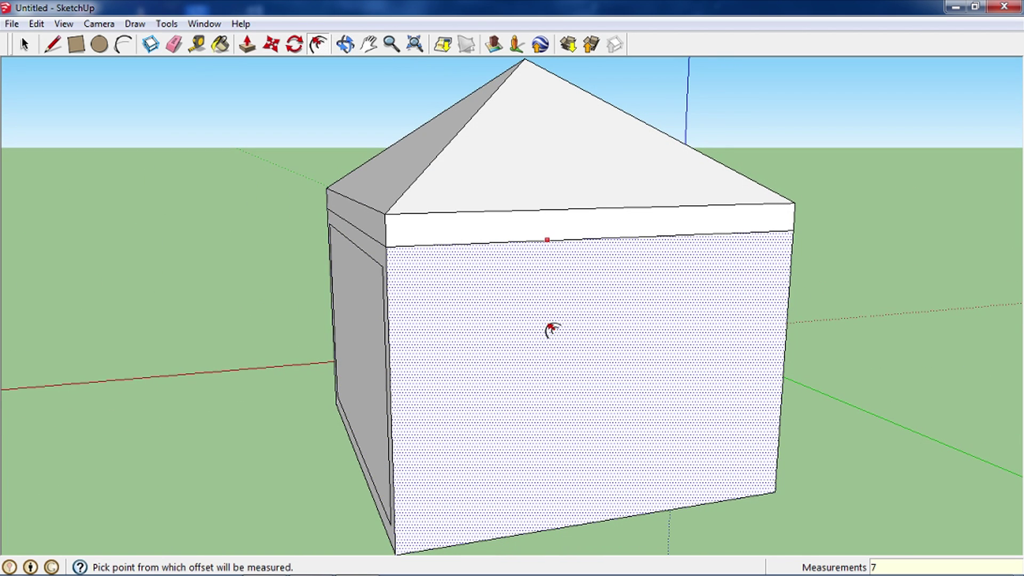
click(551, 329)
click(547, 268)
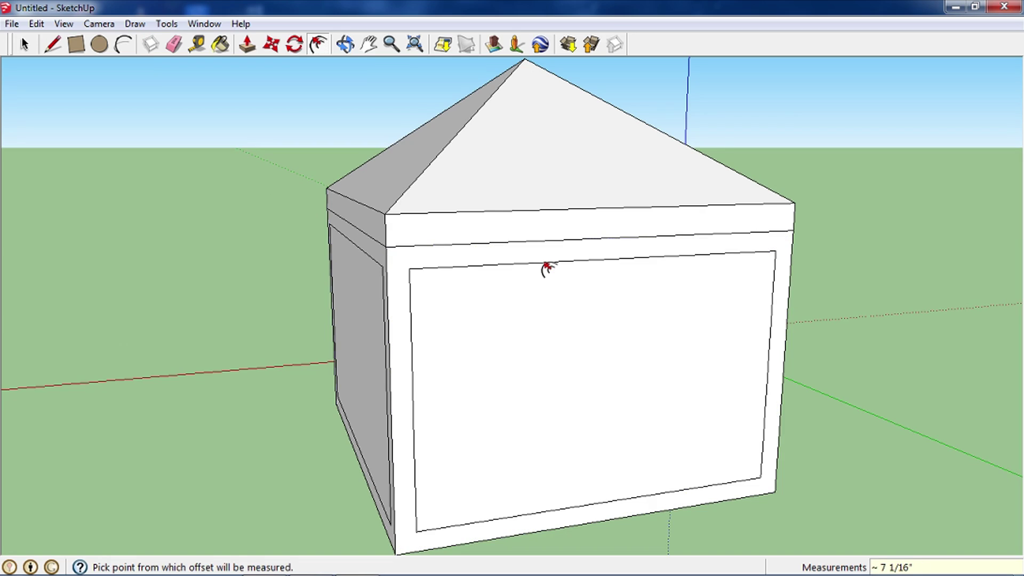
mouse_move(548, 269)
middle_down()
mouse_move(313, 299)
mouse_move(393, 308)
middle_up()
click(500, 231)
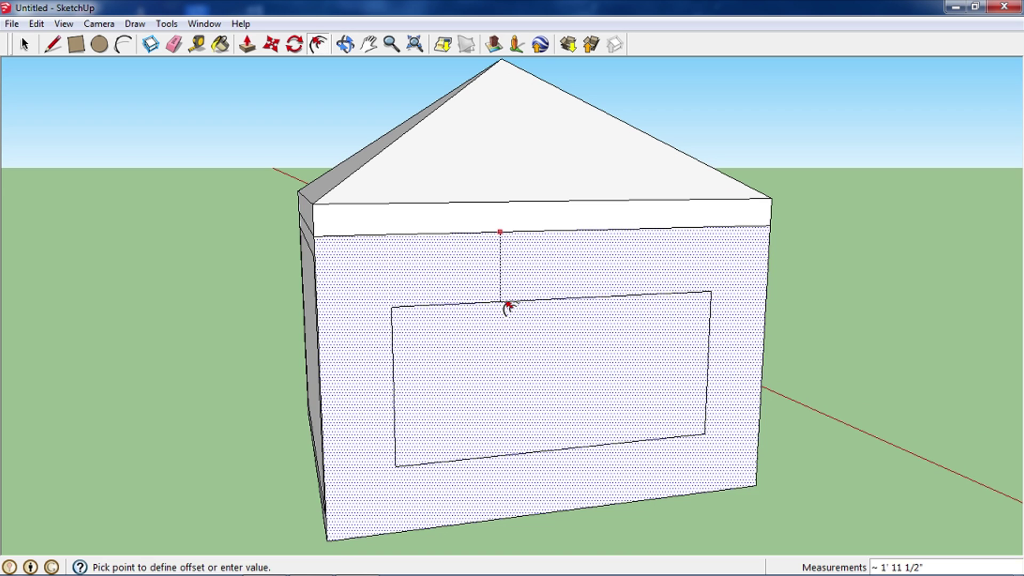
text(7)
key(Return)
mouse_move(447, 305)
middle_down()
mouse_move(4, 296)
mouse_move(102, 297)
middle_up()
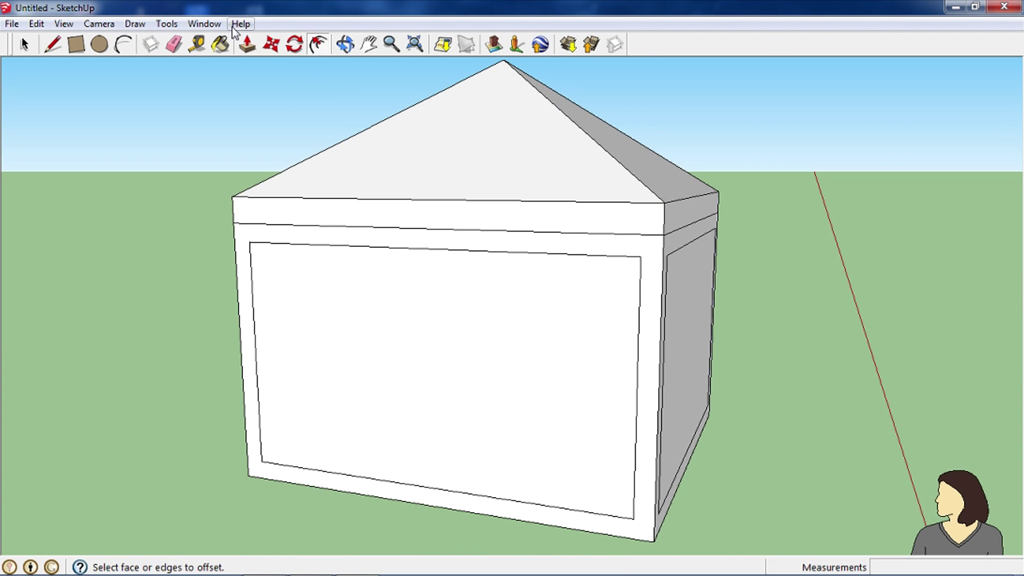
click(247, 44)
Recess the front wall's inner panel and push another wall panel in 4 inches.
click(396, 379)
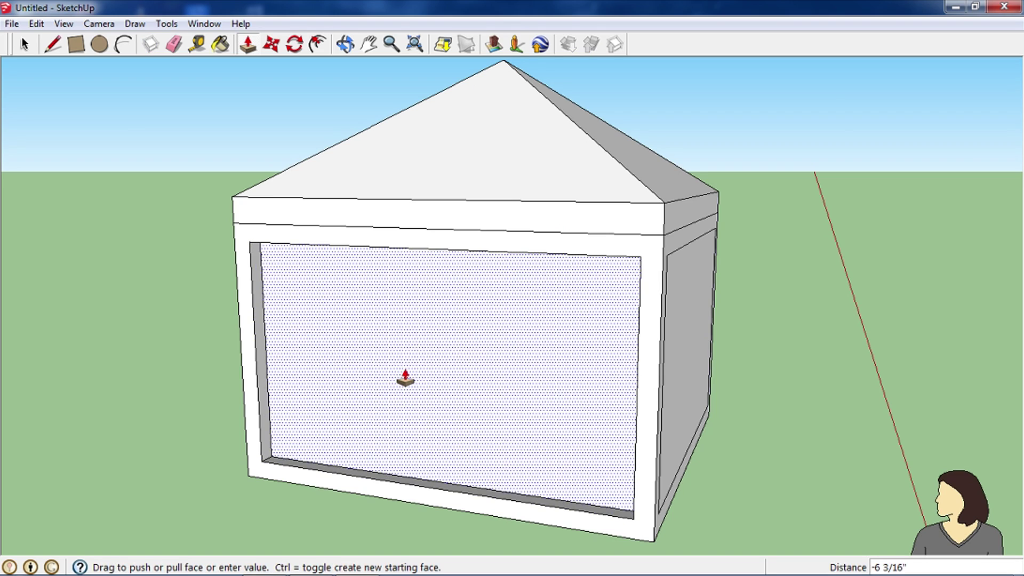
click(403, 382)
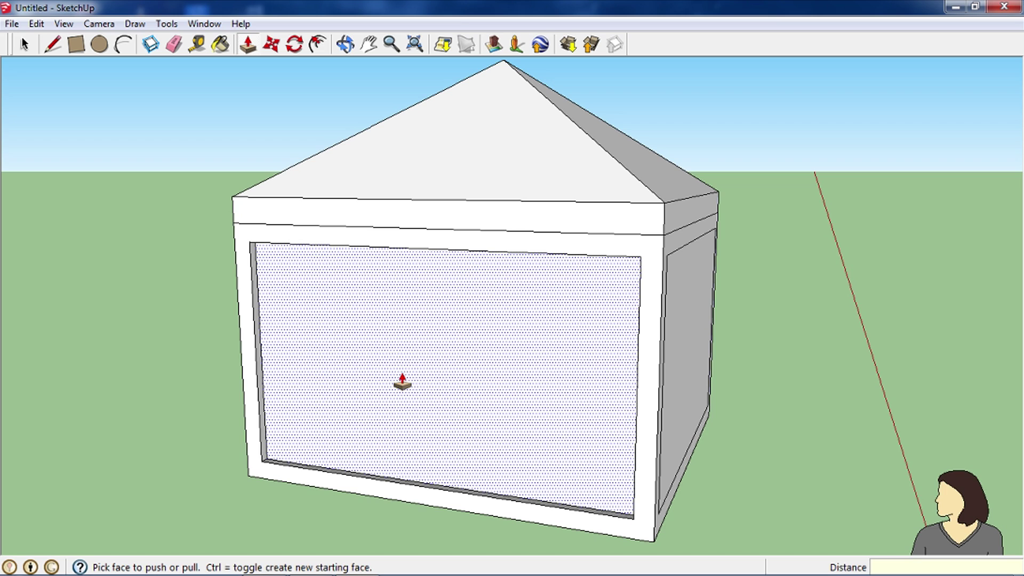
click(402, 382)
mouse_move(414, 358)
middle_down()
mouse_move(343, 350)
mouse_move(621, 425)
middle_up()
click(620, 425)
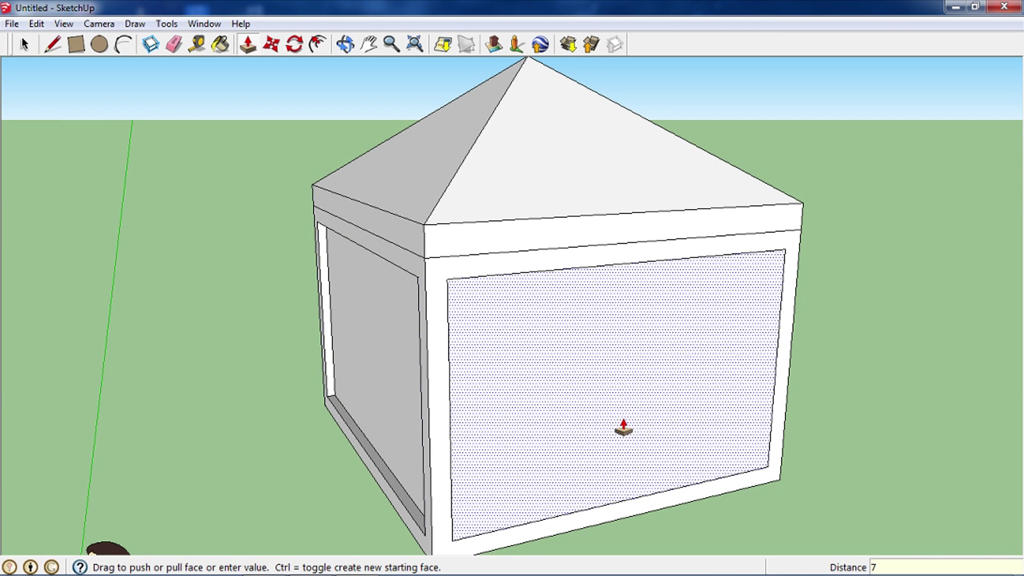
key(Return)
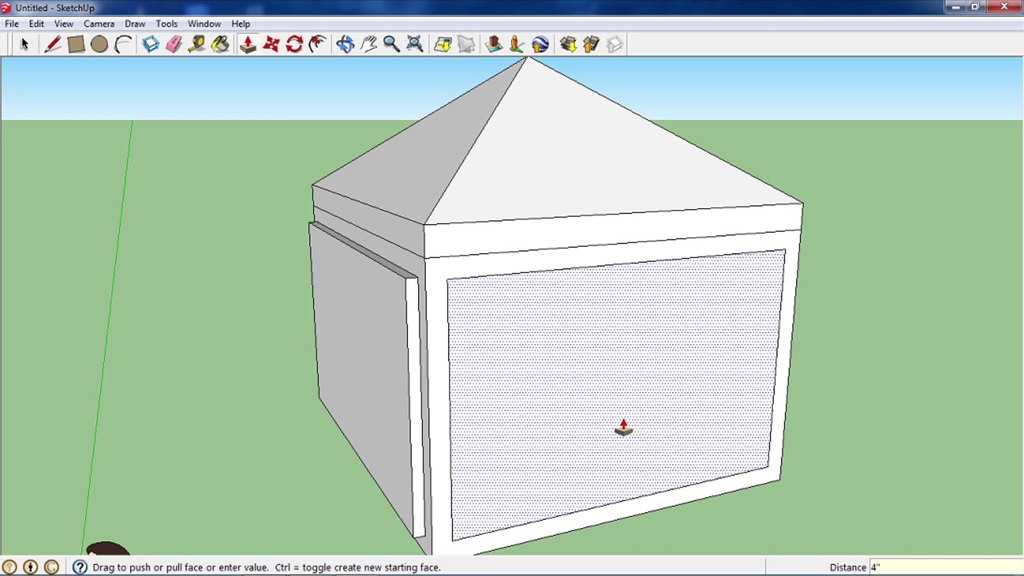
Adjust the left wall panel's recess, trying 7 1/8 inches, then 4 inches.
mouse_move(622, 426)
middle_down()
mouse_move(685, 421)
mouse_move(366, 419)
middle_up()
mouse_move(505, 425)
middle_down()
mouse_move(555, 479)
mouse_move(701, 442)
middle_up()
click(416, 419)
click(414, 438)
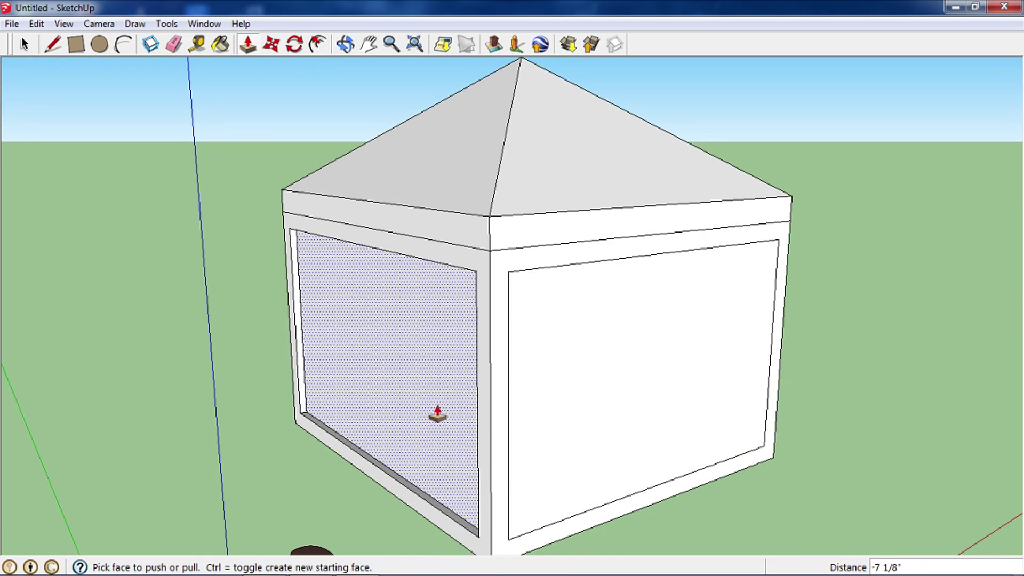
mouse_move(413, 440)
middle_down()
mouse_move(562, 447)
mouse_move(299, 425)
mouse_move(464, 446)
mouse_move(542, 473)
mouse_move(338, 441)
mouse_move(553, 450)
middle_up()
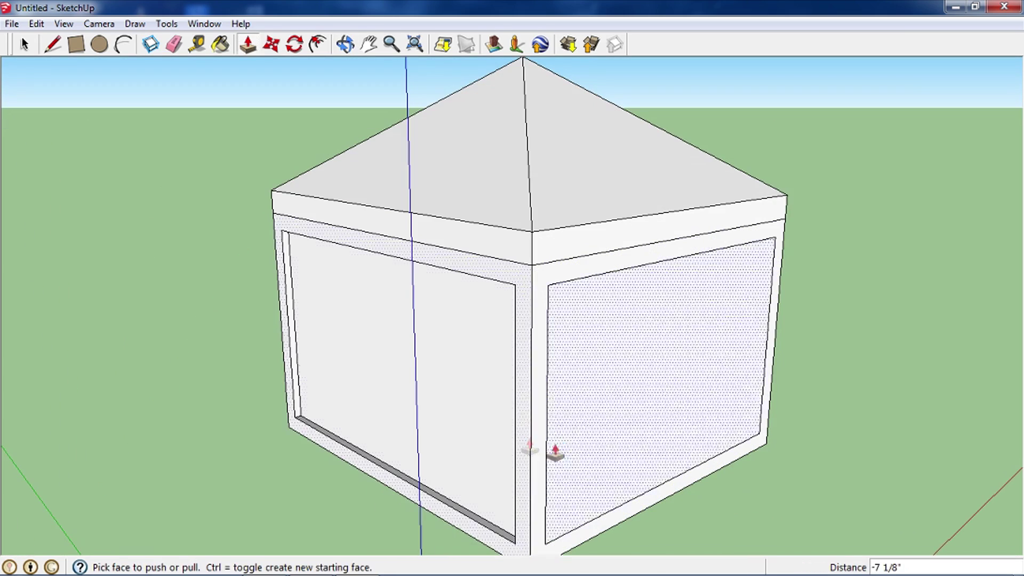
click(412, 416)
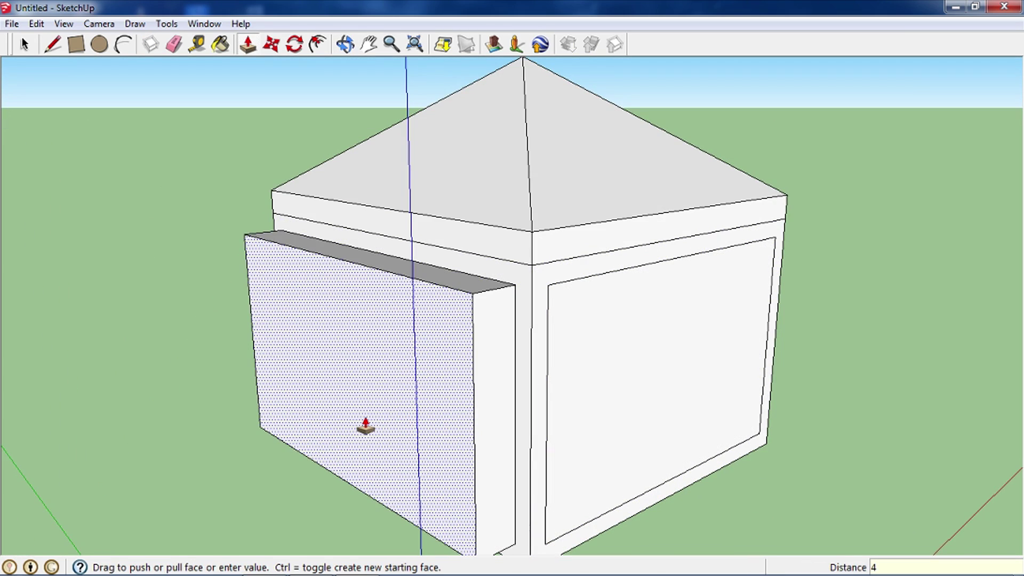
key(Return)
Push the front and left wall panels so each sits about 1 1/2" recessed.
mouse_move(367, 425)
middle_down()
mouse_move(788, 388)
mouse_move(446, 450)
mouse_move(463, 451)
middle_up()
click(490, 452)
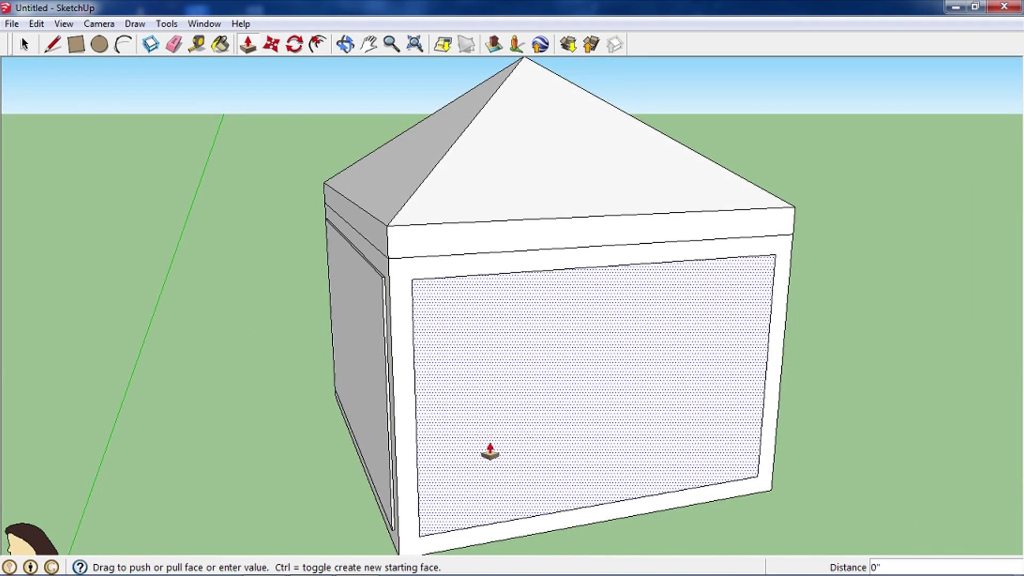
mouse_move(490, 452)
middle_down()
mouse_move(228, 422)
mouse_move(582, 418)
mouse_move(589, 515)
mouse_move(347, 437)
mouse_move(571, 453)
middle_up()
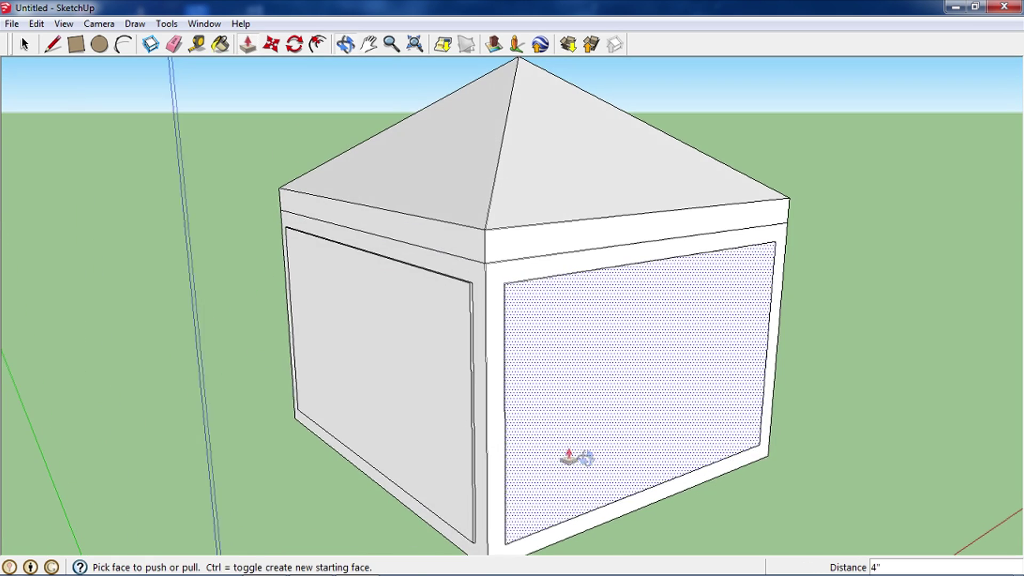
click(430, 425)
middle_drag(434, 427, 347, 432)
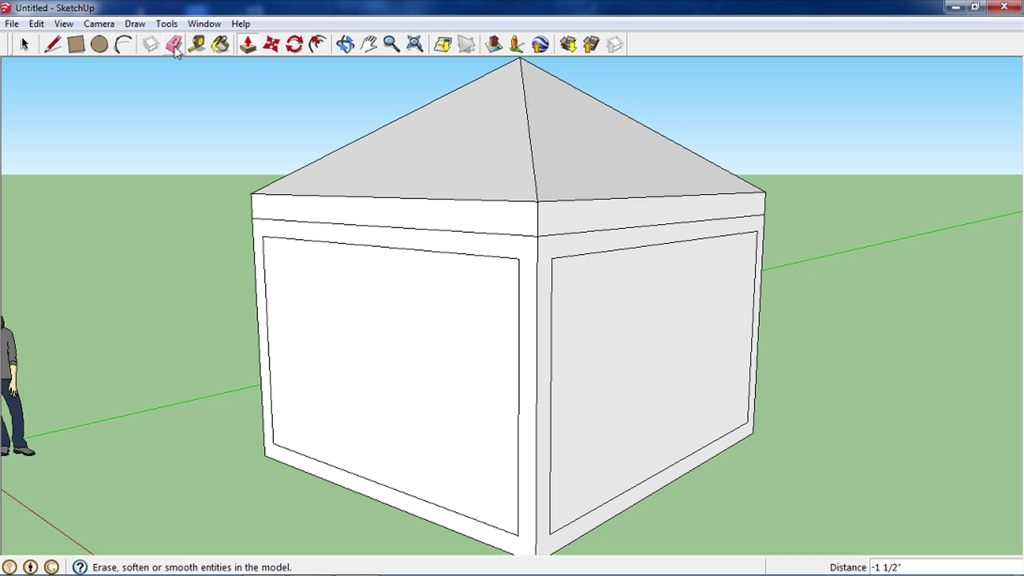
Place a dashed tape-measure guide along the ground from the house's bottom-left corner.
click(197, 44)
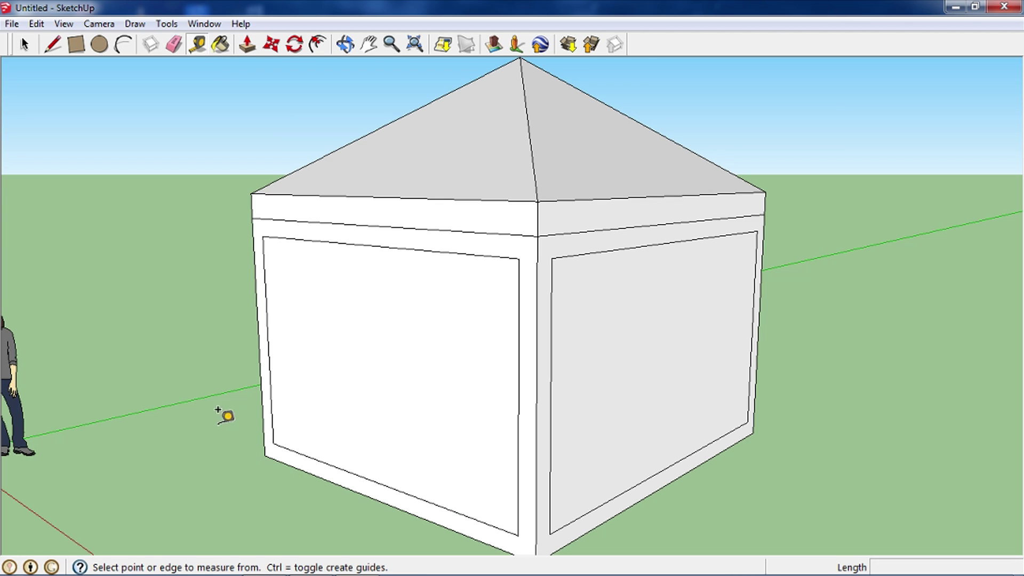
middle_drag(247, 487, 455, 487)
scroll(460, 477, down, 2)
scroll(399, 508, down, 2)
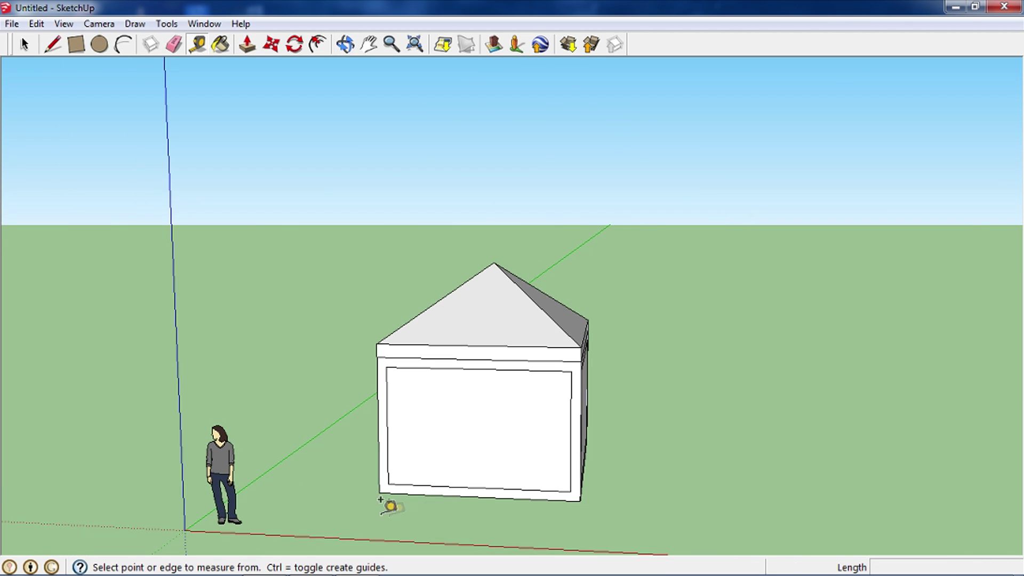
click(379, 493)
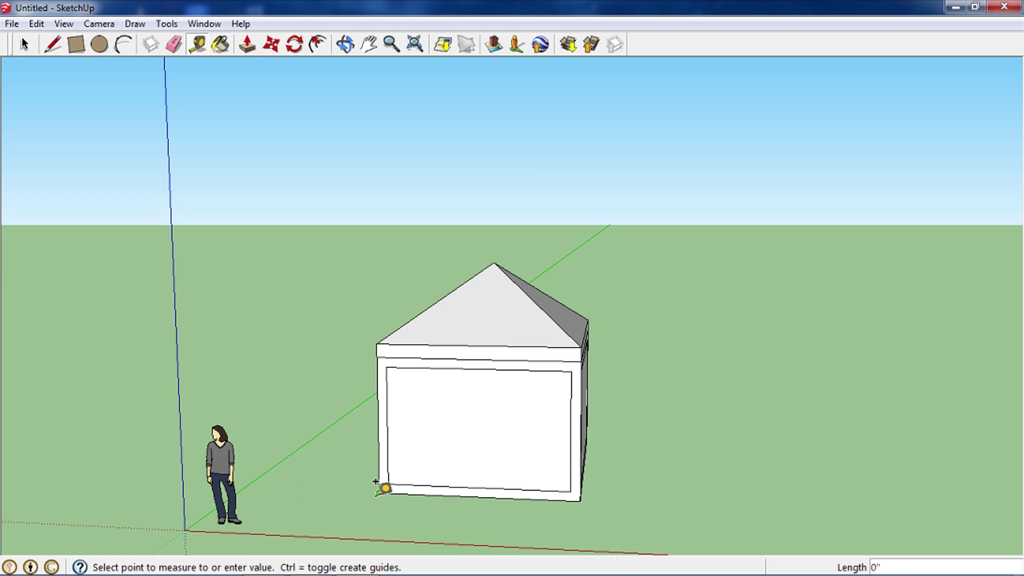
click(277, 488)
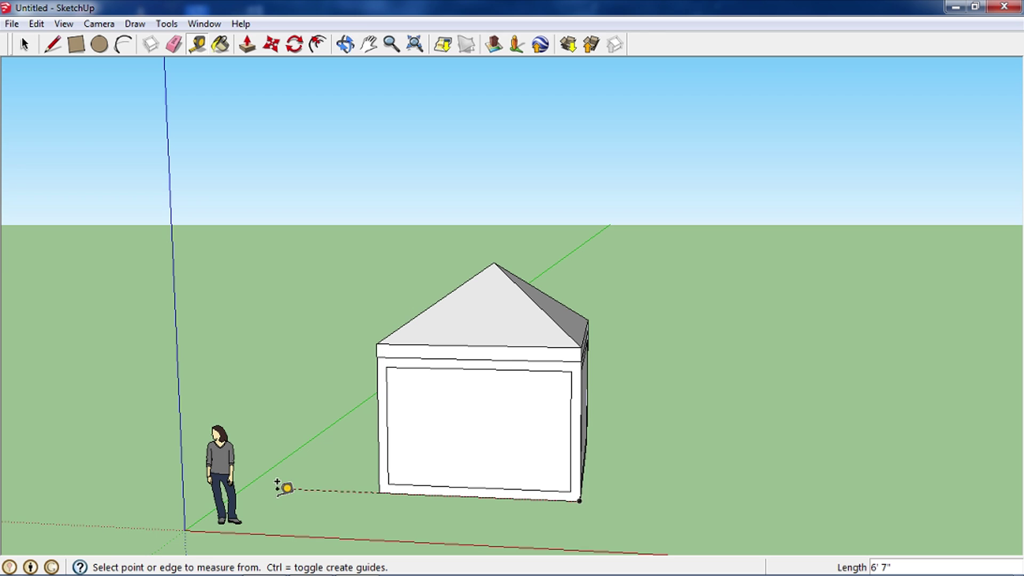
click(583, 491)
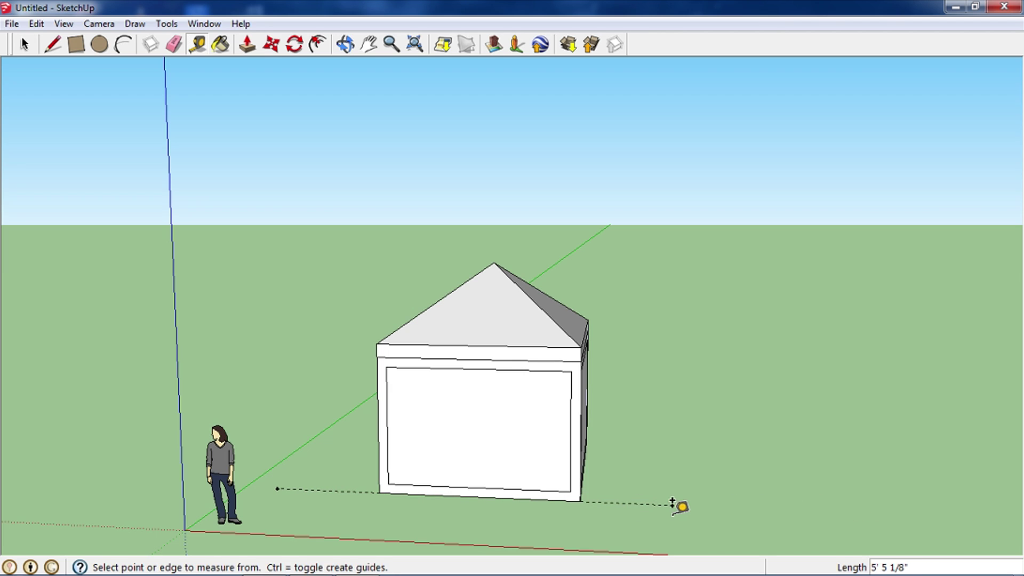
Add more dashed ground guides from the base corners, in front of and beside the house.
middle_drag(896, 502, 444, 511)
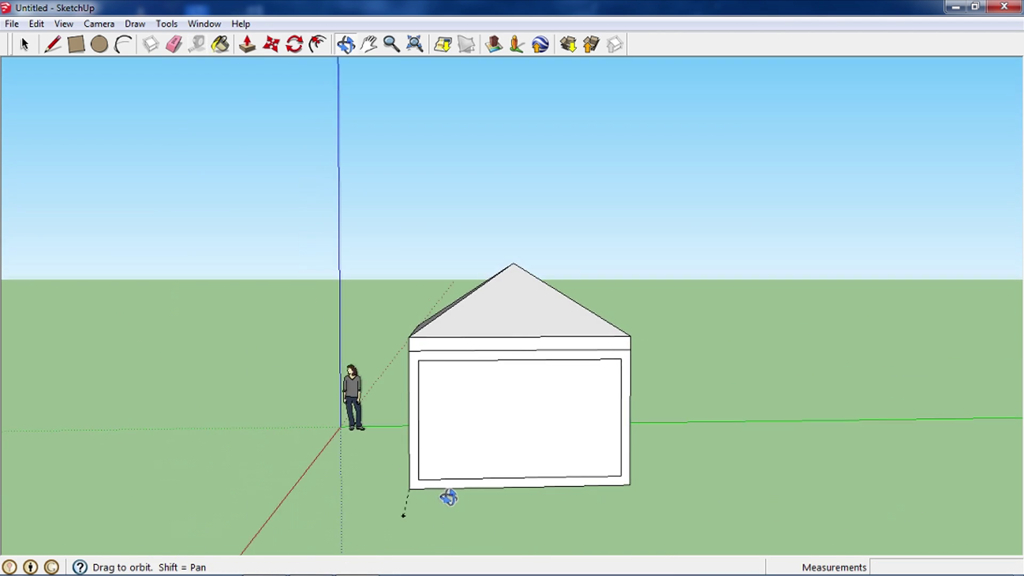
click(400, 520)
click(771, 510)
mouse_move(827, 510)
middle_down()
mouse_move(511, 507)
mouse_move(399, 480)
middle_up()
click(388, 480)
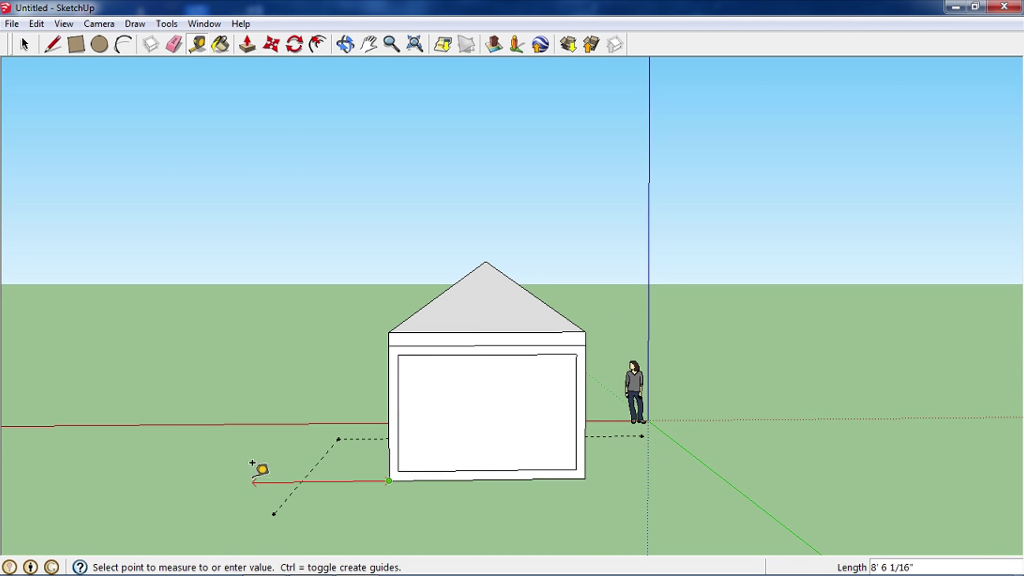
click(242, 482)
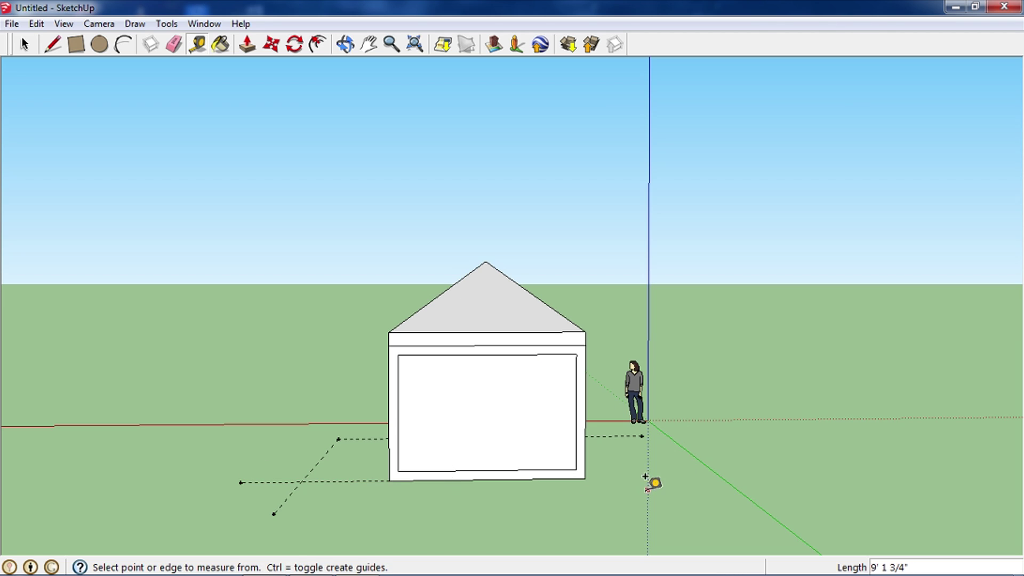
click(388, 480)
click(666, 478)
mouse_move(800, 481)
middle_down()
mouse_move(794, 495)
mouse_move(430, 539)
mouse_move(864, 469)
mouse_move(384, 315)
mouse_move(478, 392)
mouse_move(864, 482)
mouse_move(944, 466)
mouse_move(965, 433)
middle_up()
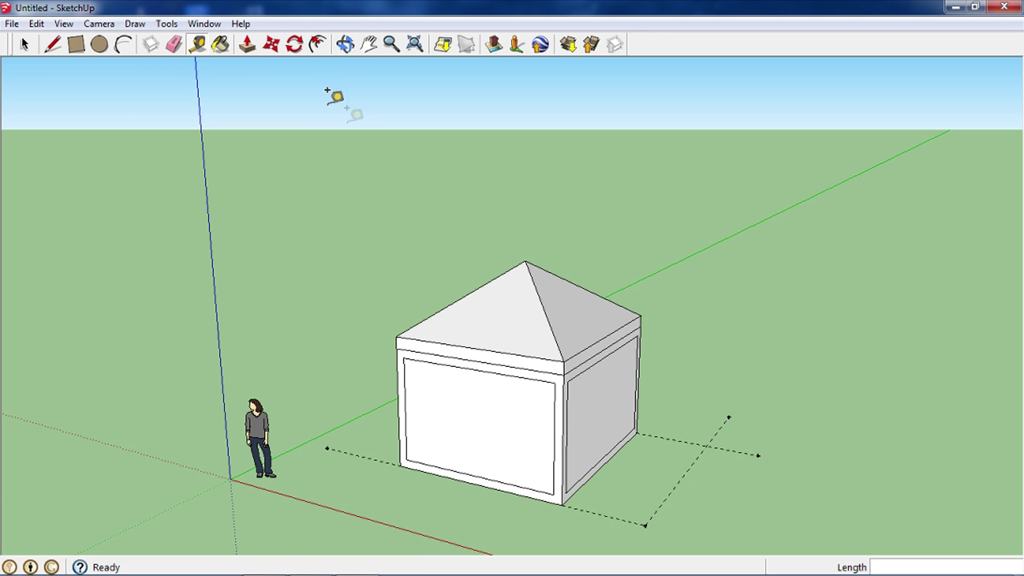
Try rotating the front wall panel 30 degrees, then undo the rotation.
click(295, 45)
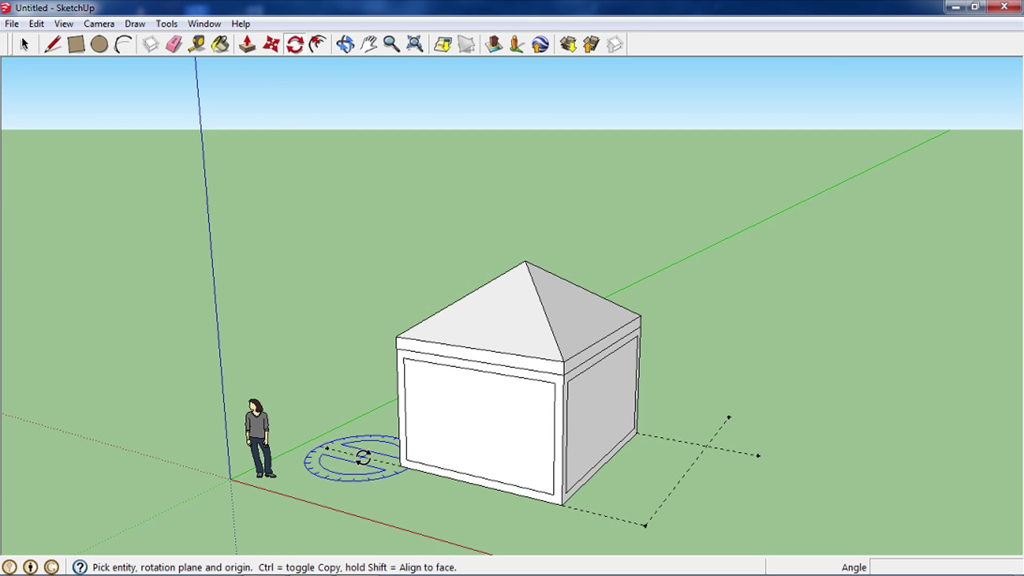
click(404, 394)
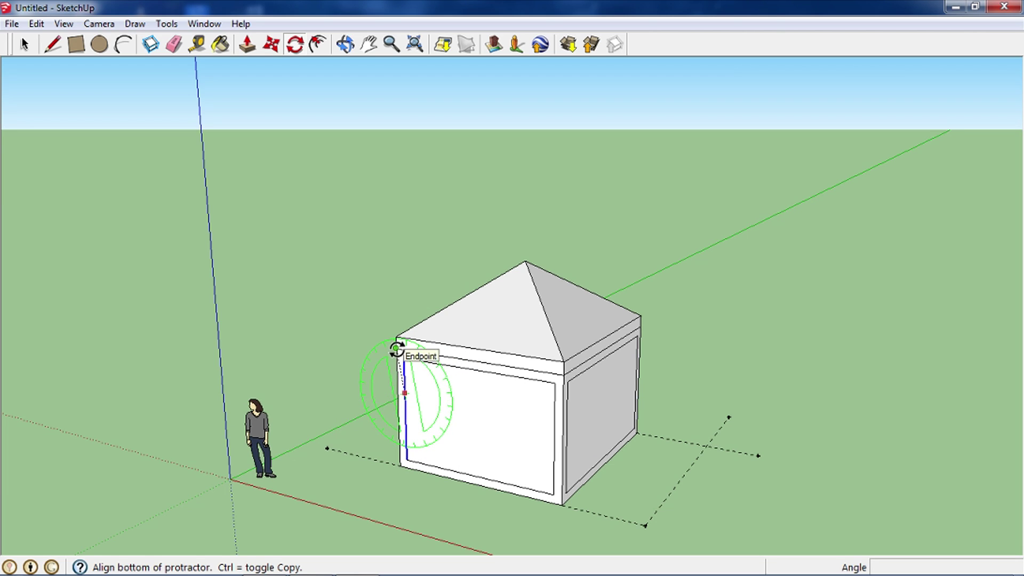
click(396, 347)
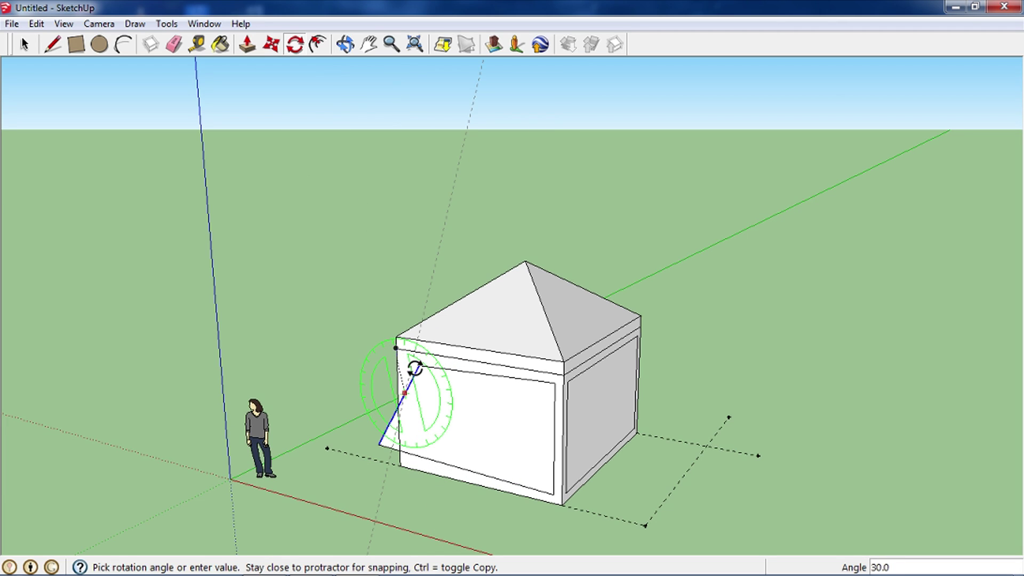
click(415, 368)
mouse_move(423, 359)
middle_down()
mouse_move(571, 354)
mouse_move(731, 370)
mouse_move(481, 379)
middle_up()
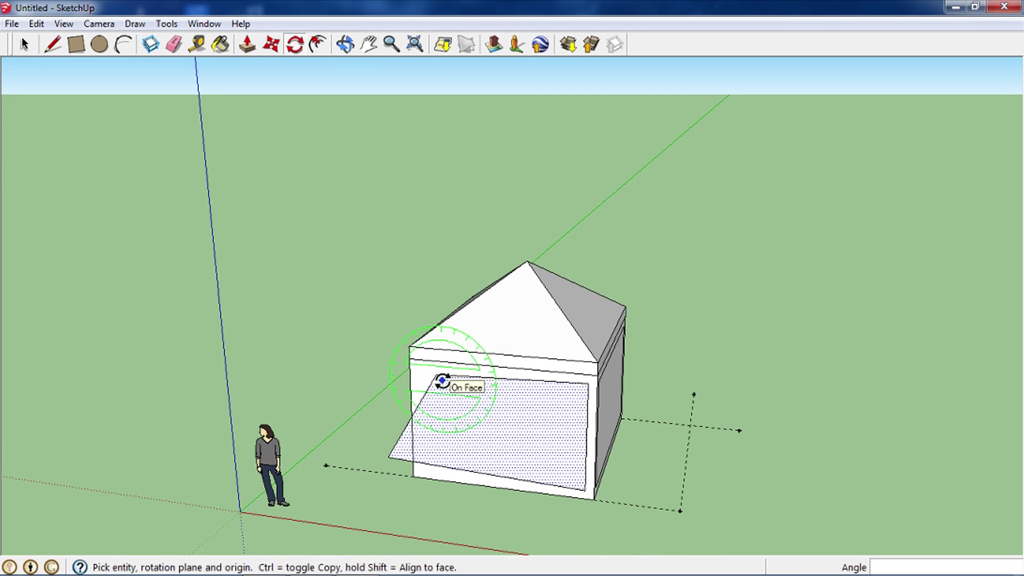
key(ctrl+z)
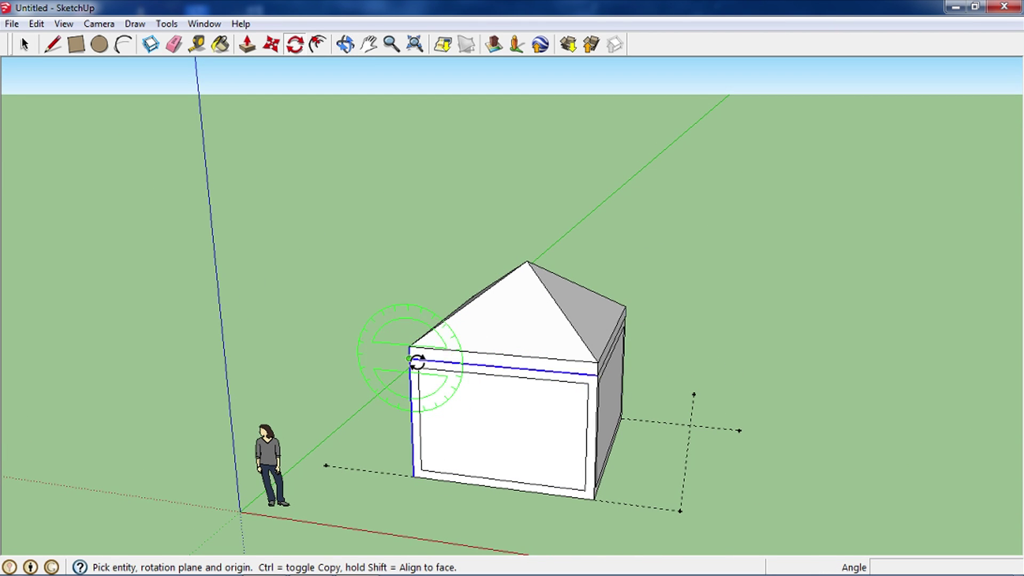
Set a new rotation hinge on the panel's top edge, then abandon it and orbit the house.
click(439, 369)
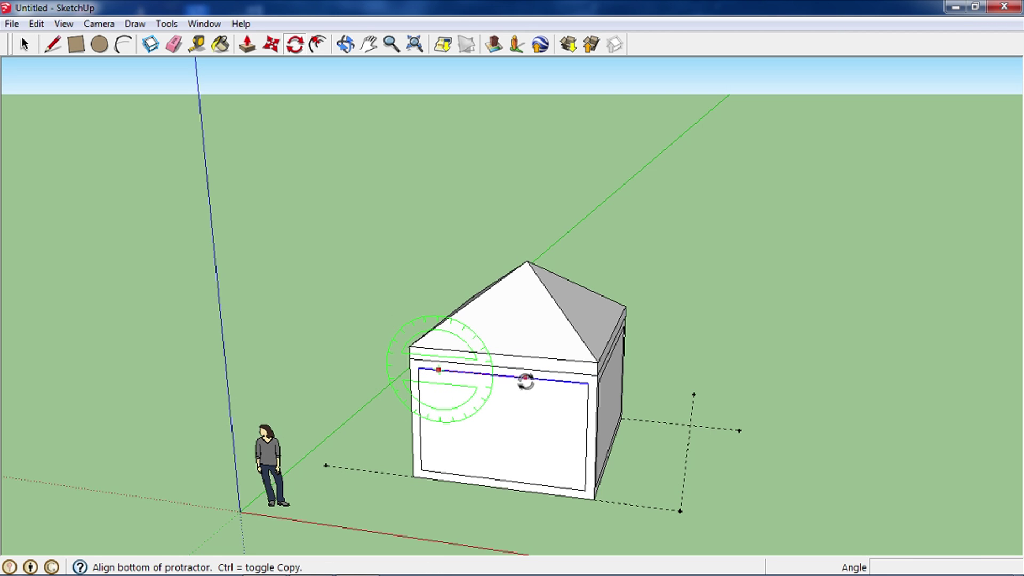
mouse_move(498, 464)
middle_down()
mouse_move(297, 416)
mouse_move(361, 398)
middle_up()
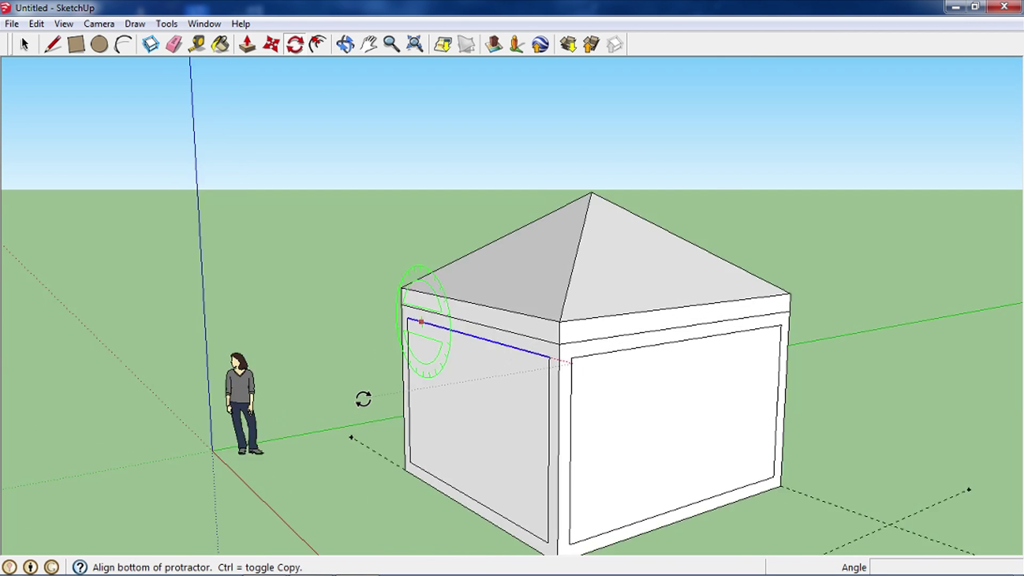
scroll(361, 398, up, 2)
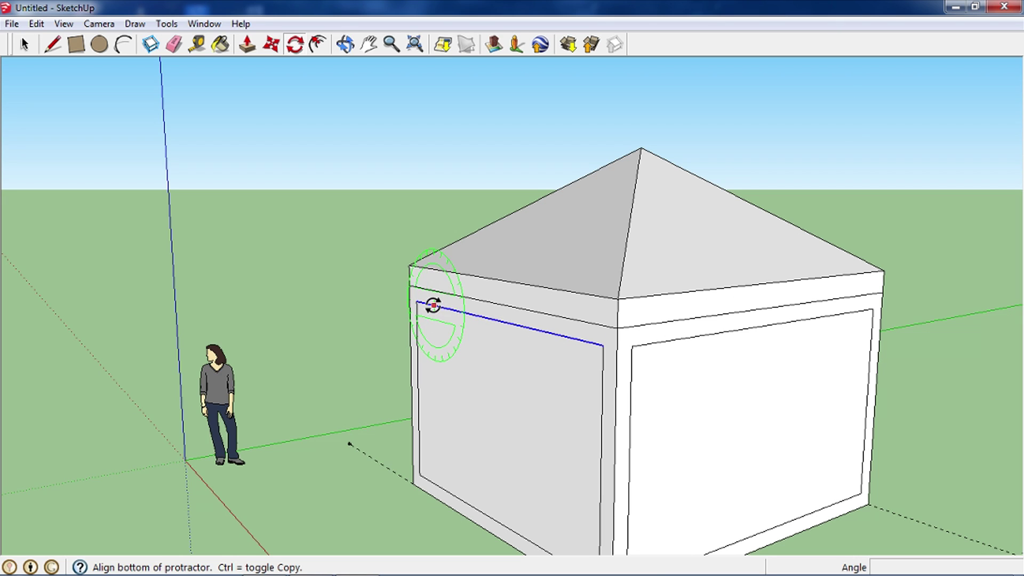
click(433, 310)
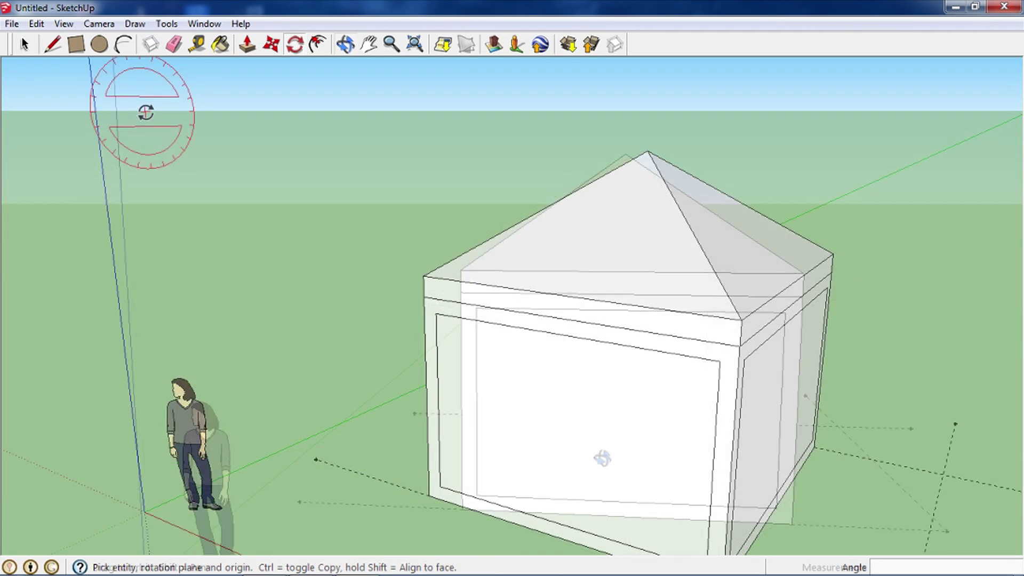
mouse_move(499, 359)
middle_down()
mouse_move(233, 348)
mouse_move(319, 348)
middle_up()
mouse_move(434, 327)
middle_down()
mouse_move(349, 347)
mouse_move(802, 361)
middle_up()
mouse_move(644, 378)
middle_down()
mouse_move(825, 397)
mouse_move(453, 384)
middle_up()
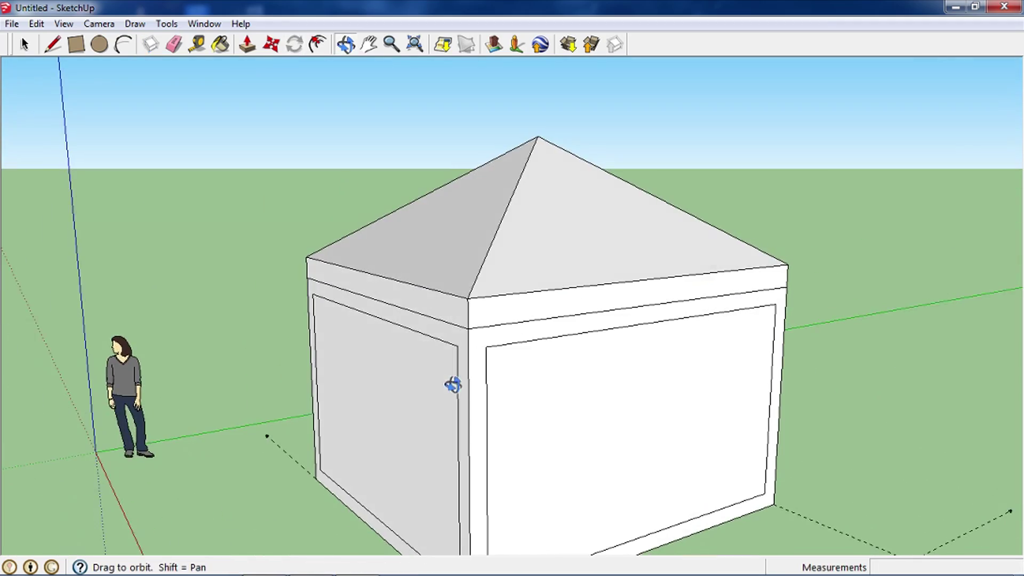
mouse_move(841, 393)
middle_down()
mouse_move(336, 398)
mouse_move(491, 411)
mouse_move(479, 411)
mouse_move(864, 412)
middle_up()
mouse_move(377, 339)
middle_down()
mouse_move(368, 395)
mouse_move(189, 195)
middle_up()
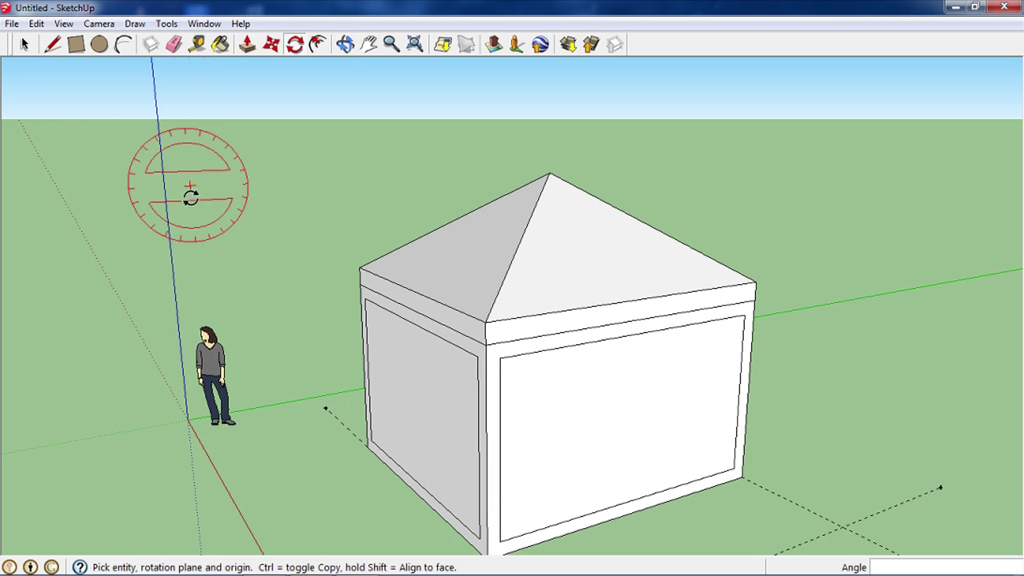
Erase two inner panel outline edges on the house's left wall.
click(177, 47)
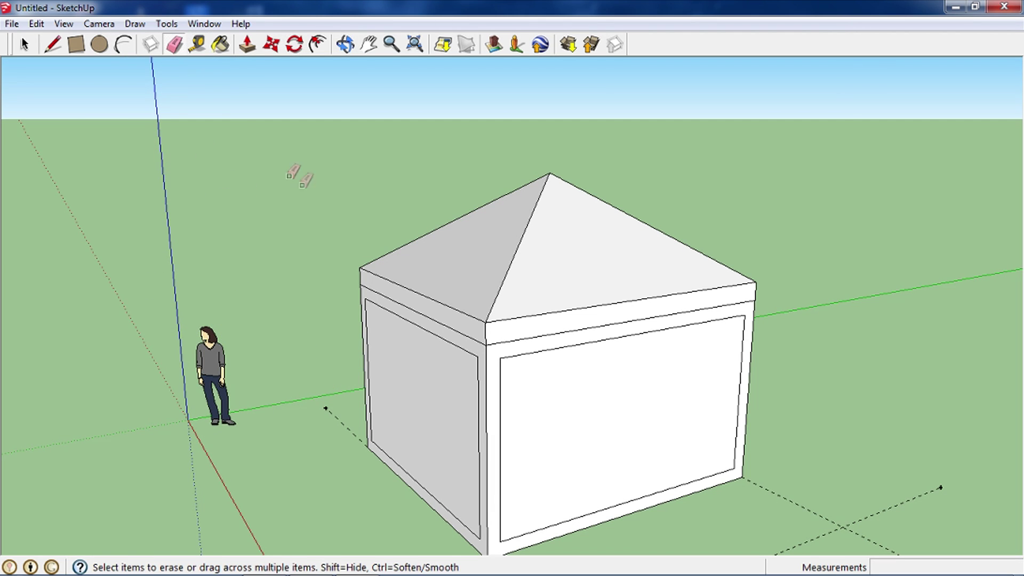
scroll(388, 335, up, 2)
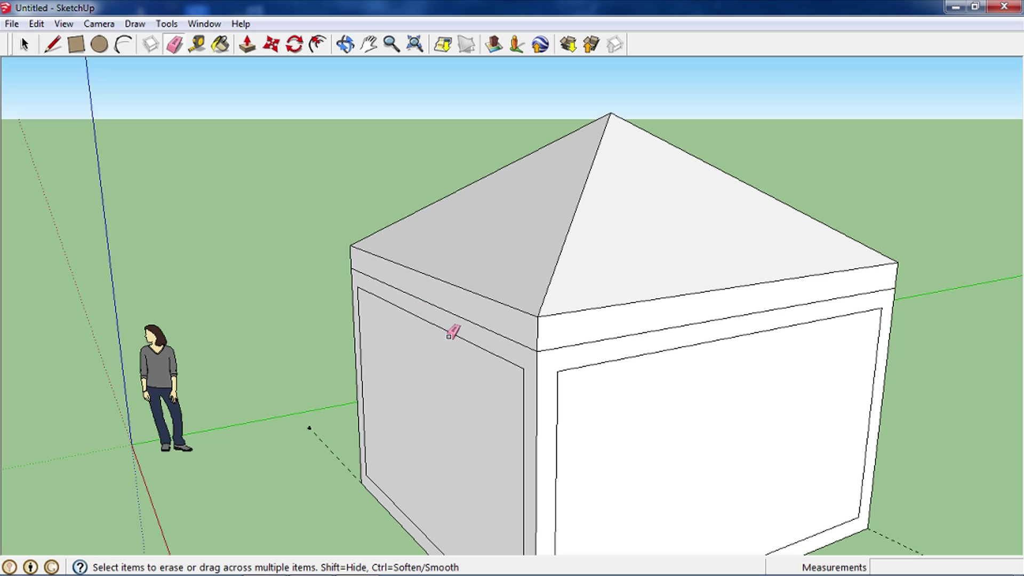
click(359, 303)
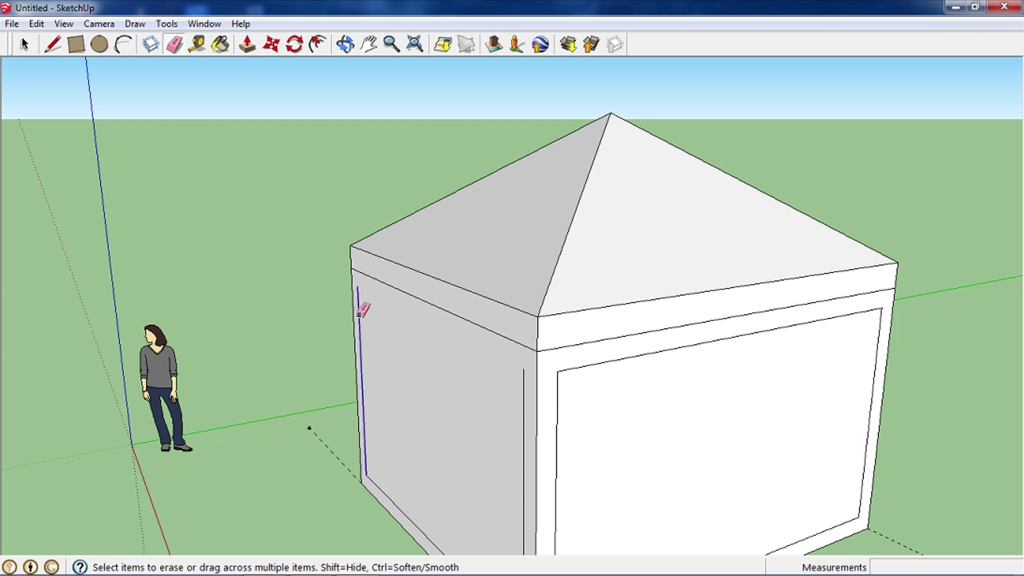
click(523, 408)
mouse_move(454, 482)
middle_down()
mouse_move(635, 407)
mouse_move(638, 386)
mouse_move(600, 347)
middle_up()
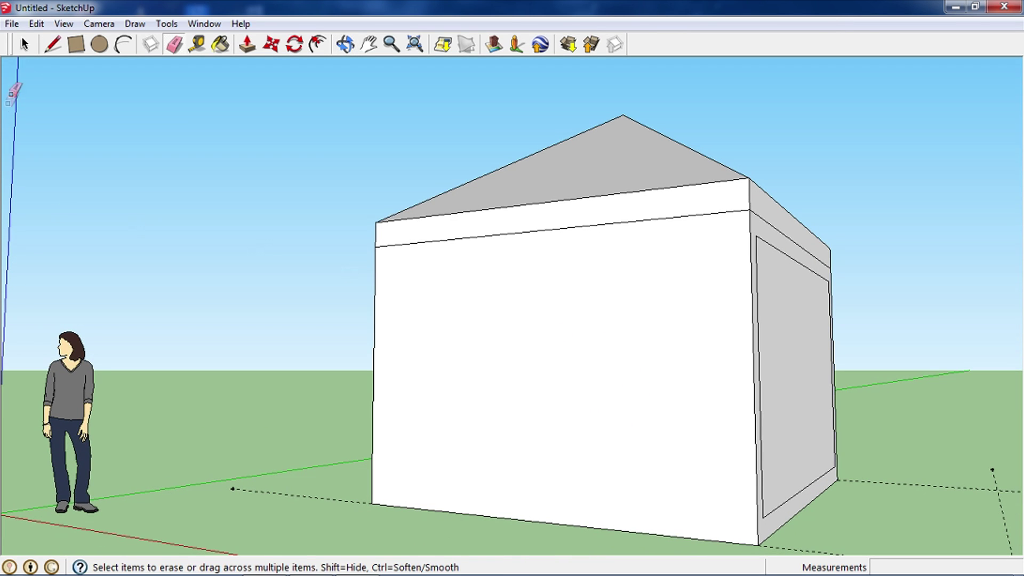
Select the whole house, then just the front wall face and its top edge.
key(space)
scroll(559, 385, down, 2)
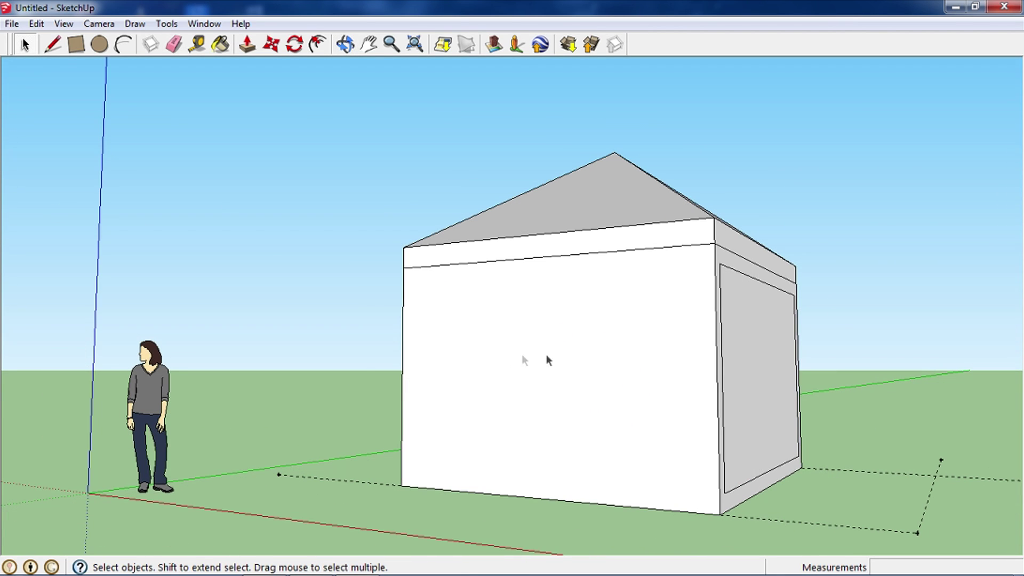
drag(371, 218, 864, 541)
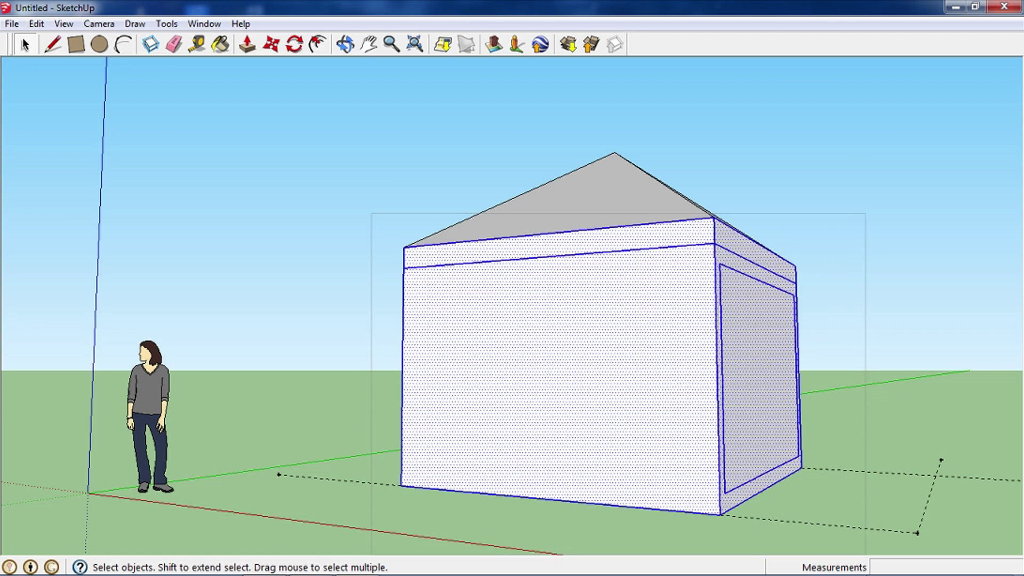
click(530, 329)
middle_drag(705, 405, 678, 539)
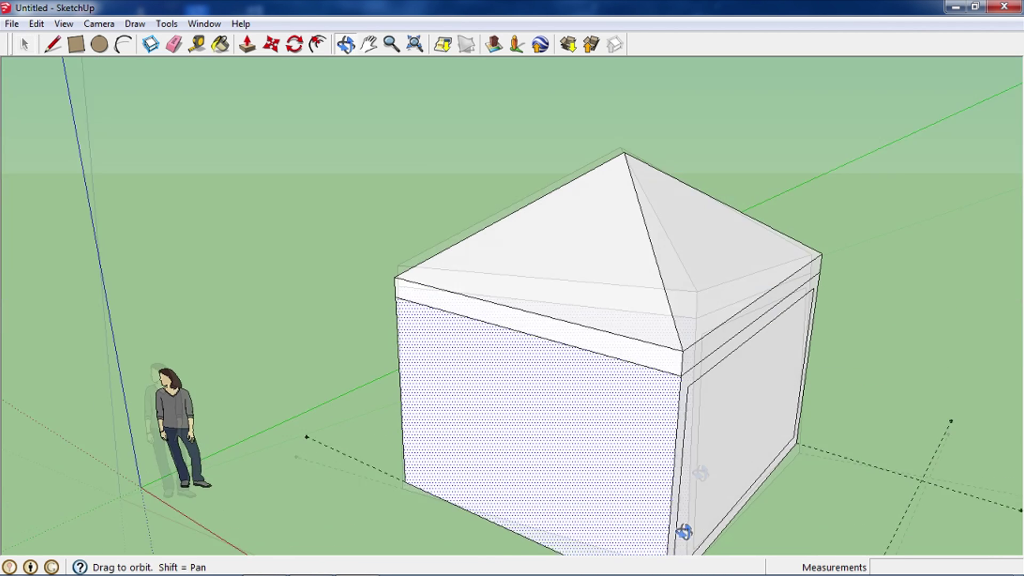
drag(370, 148, 830, 424)
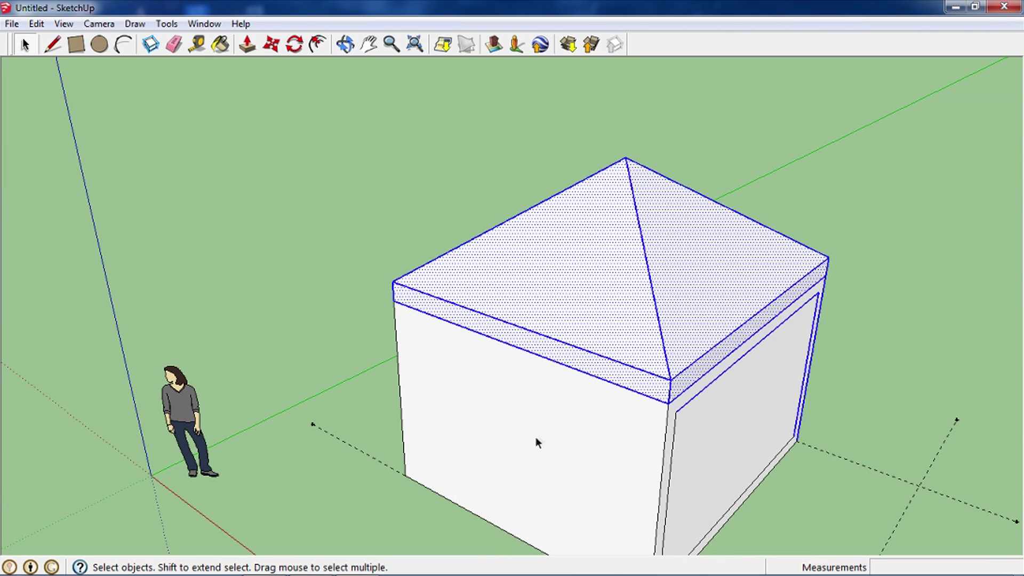
click(524, 443)
middle_drag(523, 443, 520, 378)
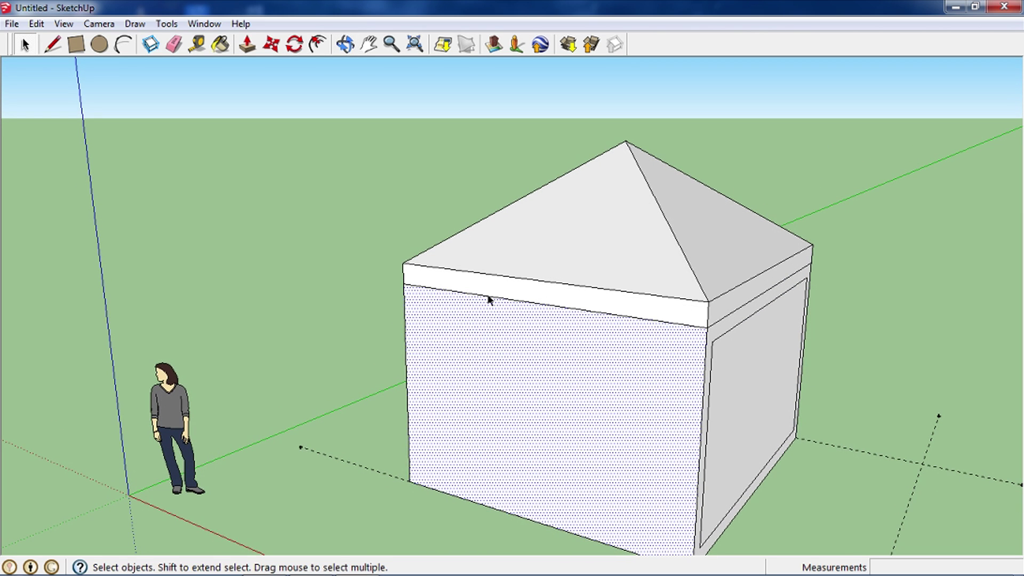
click(489, 298)
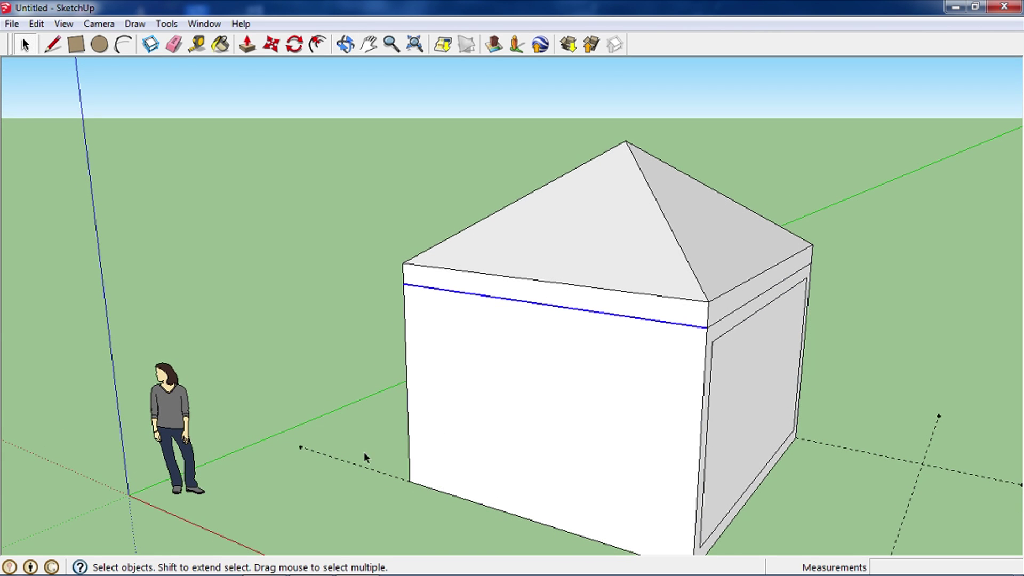
Window-select the entire house, including all faces and edges.
scroll(521, 469, up, 3)
scroll(661, 452, down, 4)
scroll(661, 452, down, 2)
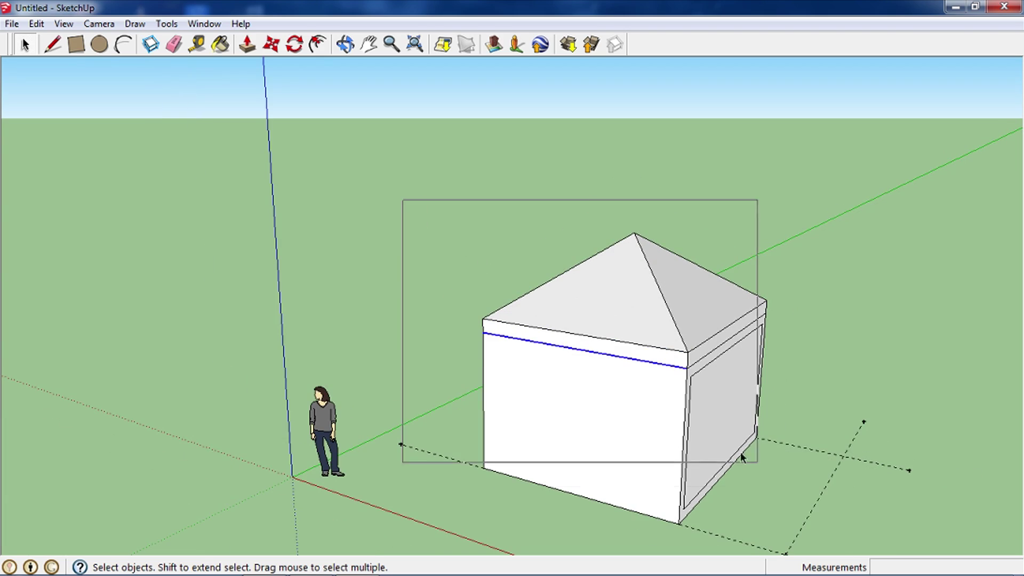
drag(558, 333, 838, 534)
mouse_move(980, 474)
middle_down()
mouse_move(366, 480)
mouse_move(1006, 475)
middle_up()
scroll(969, 470, down, 2)
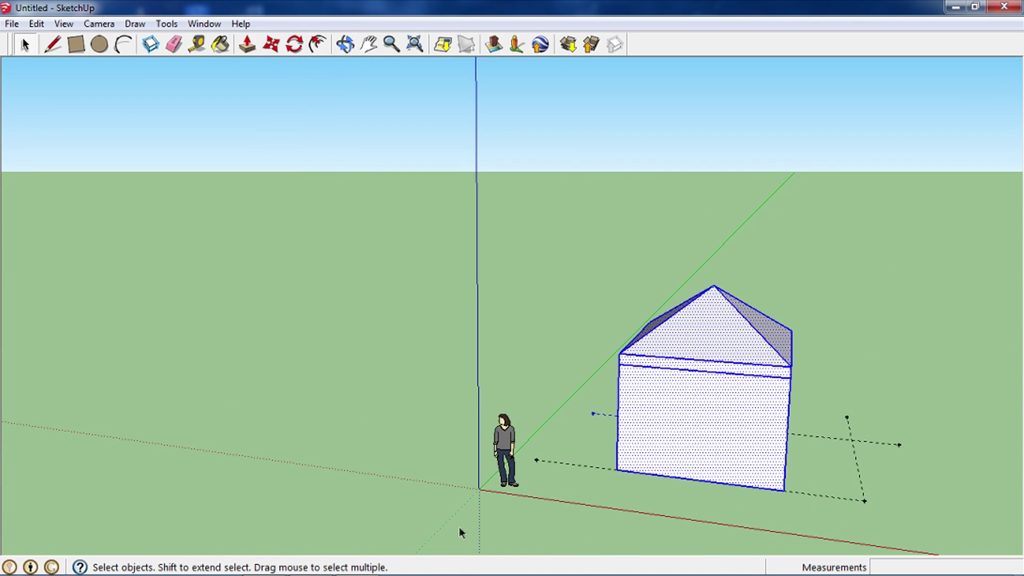
Paste a copy of the house and place it to the right of the original.
key(ctrl+v)
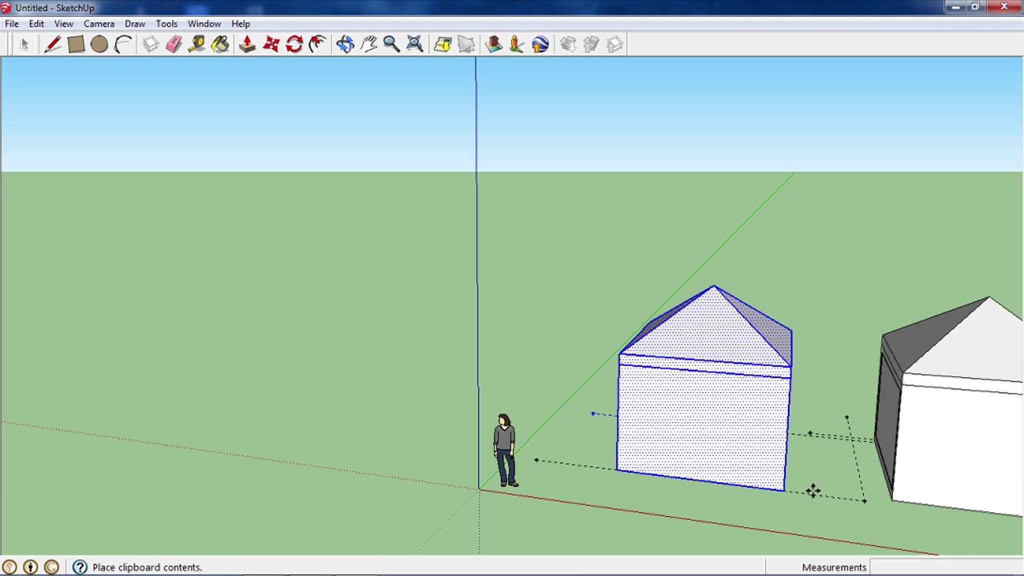
click(903, 495)
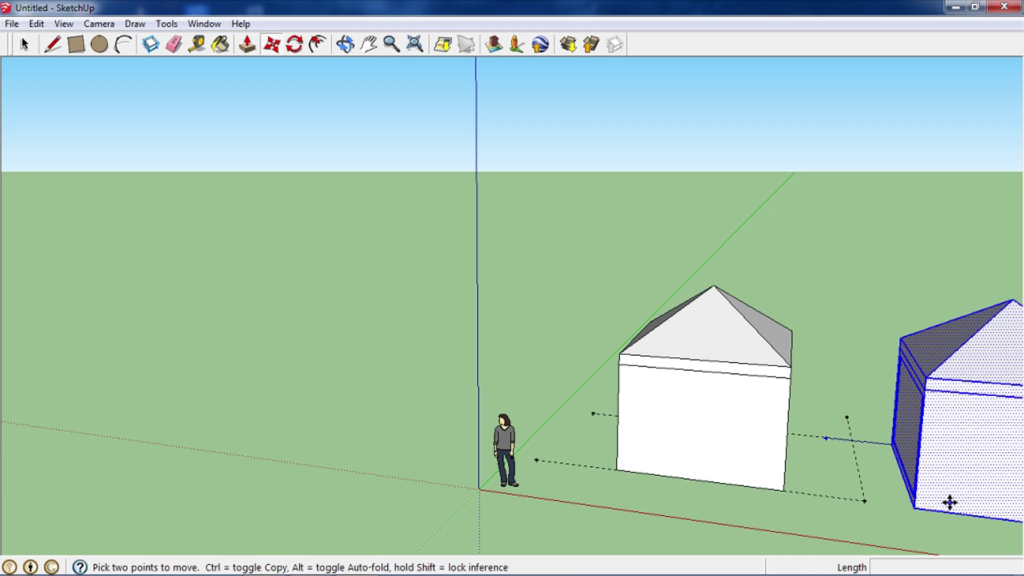
middle_drag(903, 495, 619, 421)
scroll(618, 421, down, 3)
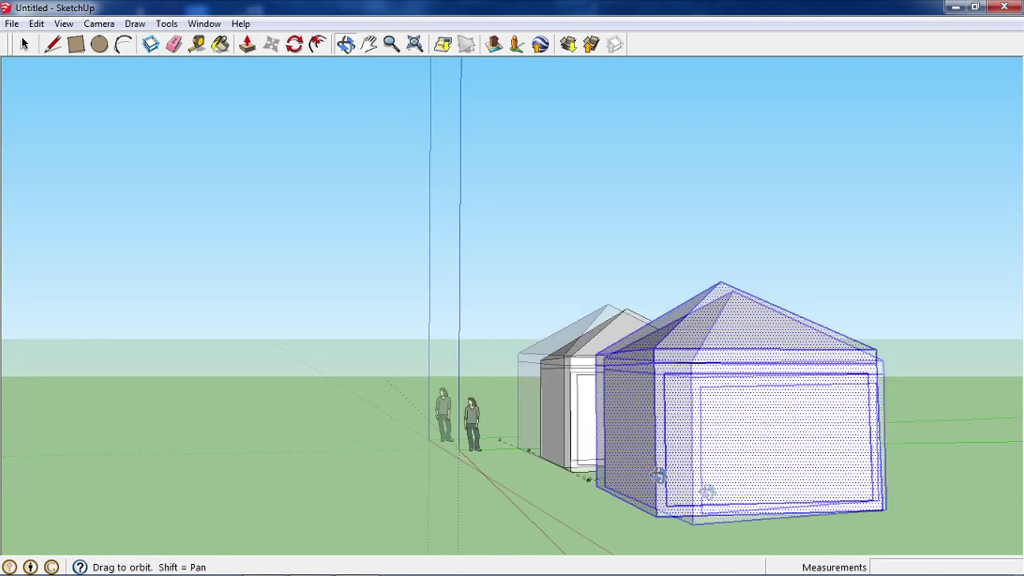
middle_drag(651, 469, 935, 570)
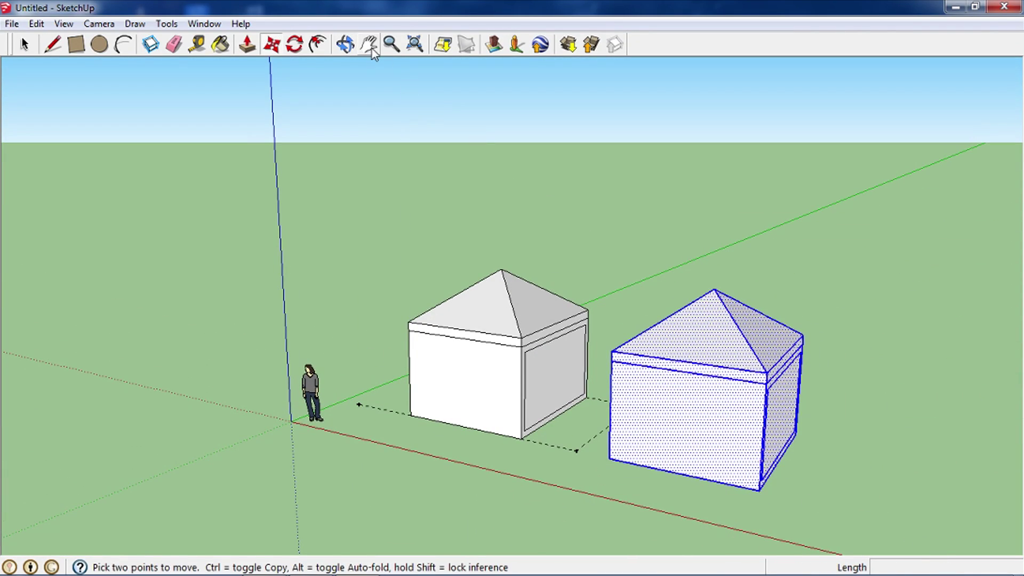
Pan and orbit to frame both houses from a near-level angle.
click(369, 44)
drag(589, 370, 555, 374)
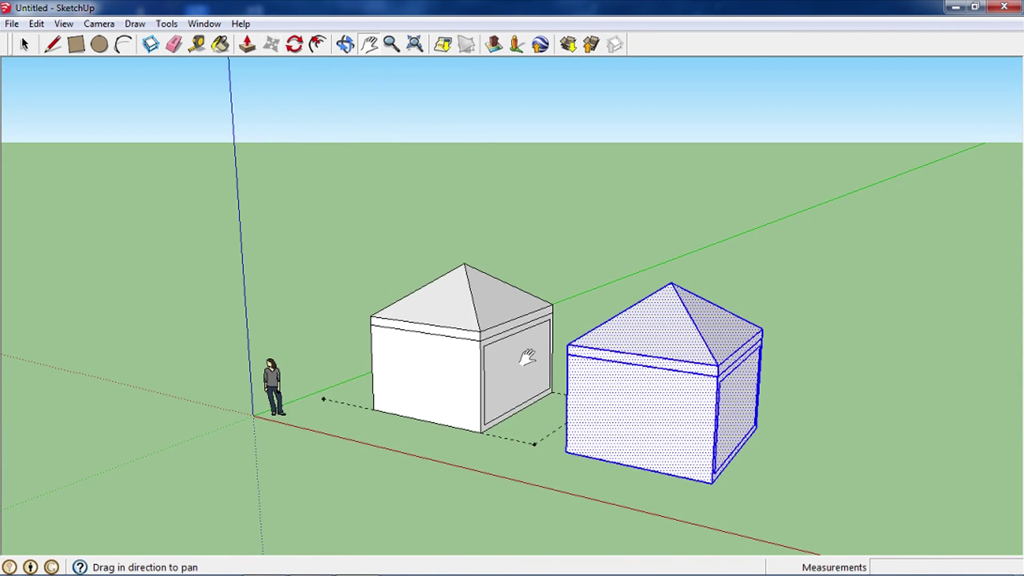
scroll(527, 357, up, 1)
scroll(545, 399, up, 2)
scroll(547, 401, down, 1)
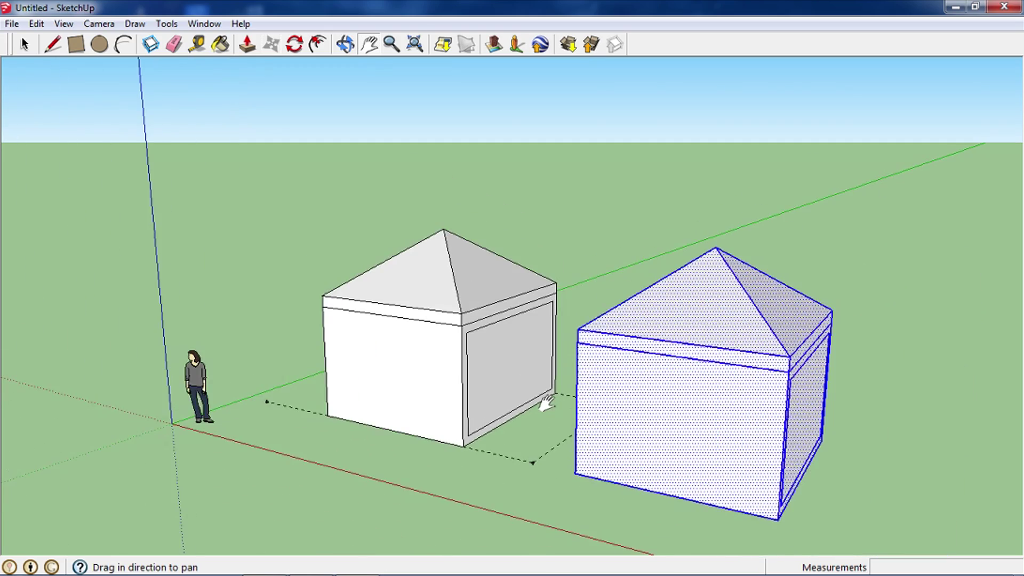
key(o)
mouse_move(562, 411)
mouse_down()
mouse_move(812, 423)
mouse_move(320, 411)
mouse_move(457, 409)
mouse_up()
mouse_move(710, 424)
mouse_down()
mouse_move(736, 423)
mouse_move(633, 416)
mouse_up()
key(h)
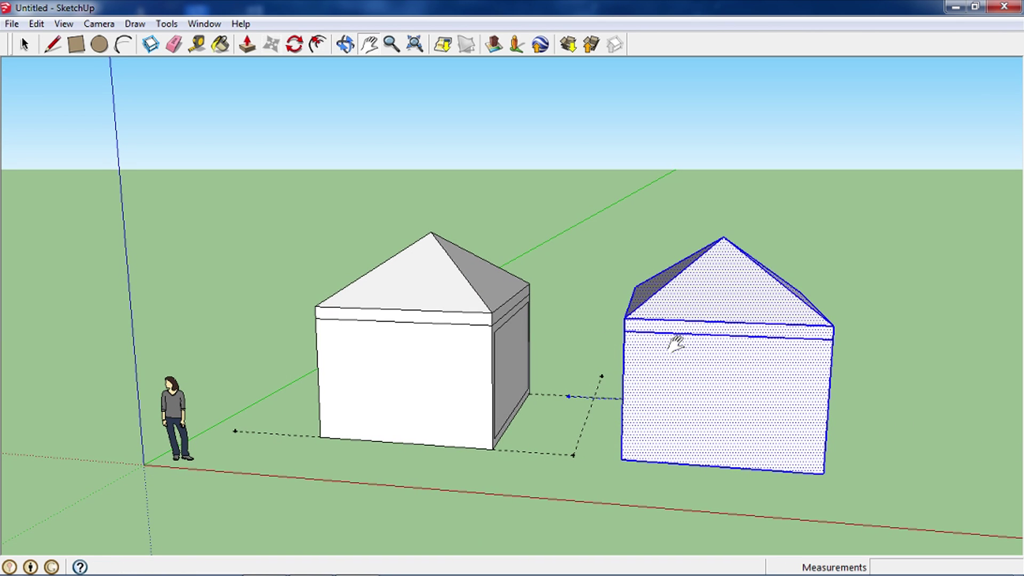
Select a face of the right house and turn both houses toward the camera.
click(24, 45)
click(756, 376)
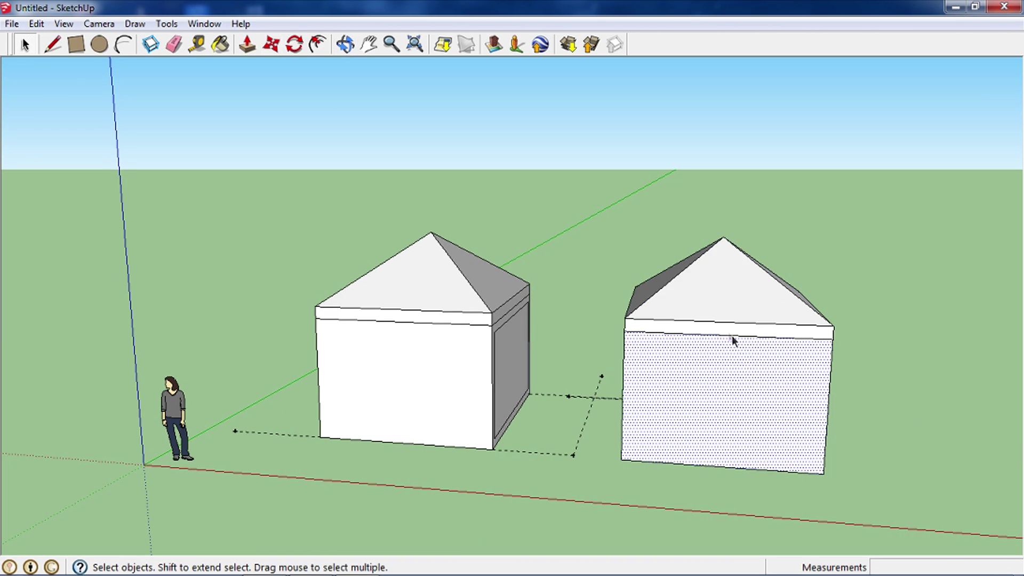
middle_drag(862, 411, 549, 404)
mouse_move(704, 406)
middle_down()
mouse_move(829, 419)
mouse_move(393, 480)
mouse_move(267, 461)
mouse_move(788, 450)
mouse_move(678, 435)
middle_up()
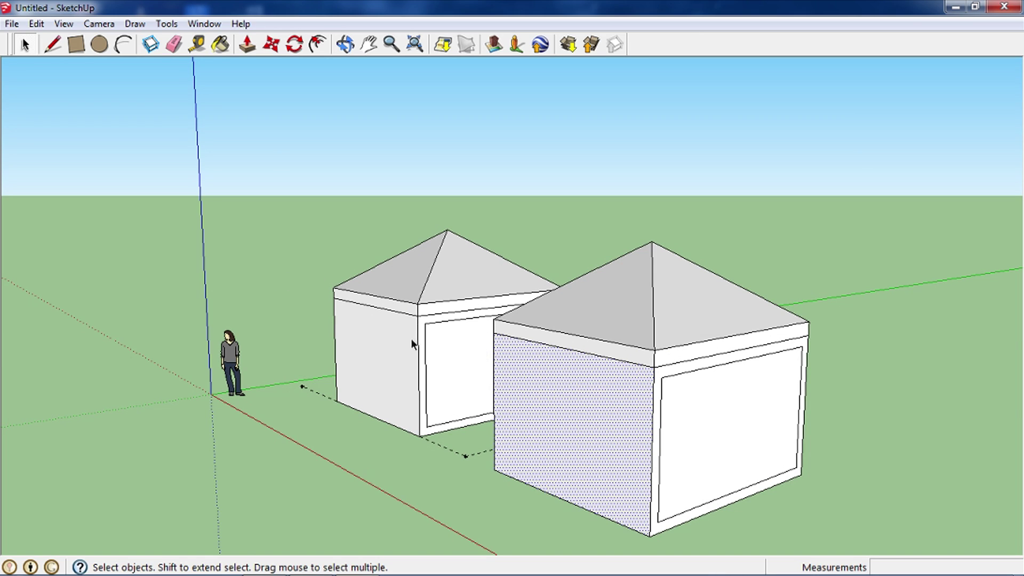
Delete an inner frame edge on the right house, restore it, and select its top front-left edge.
click(426, 343)
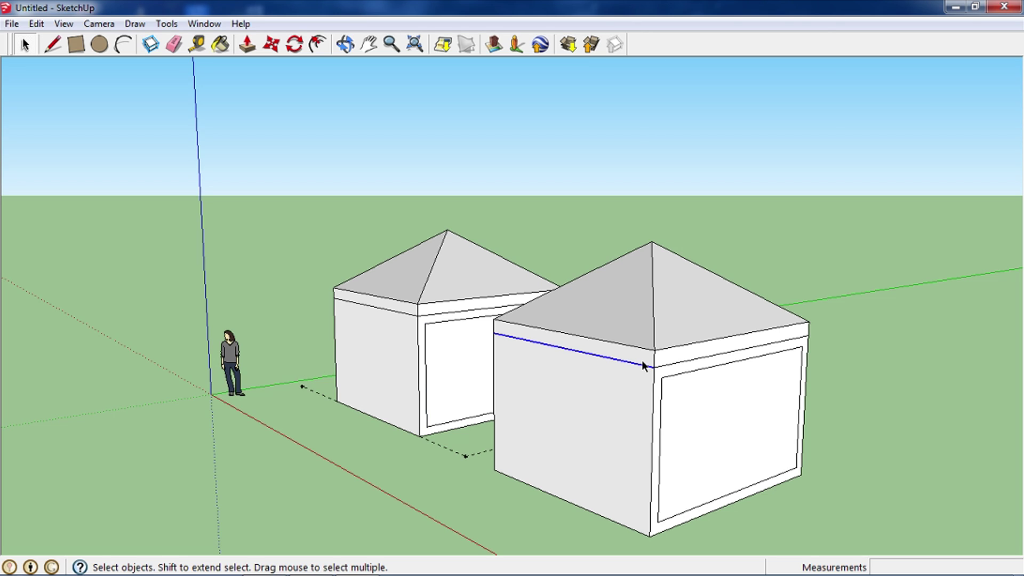
key(Delete)
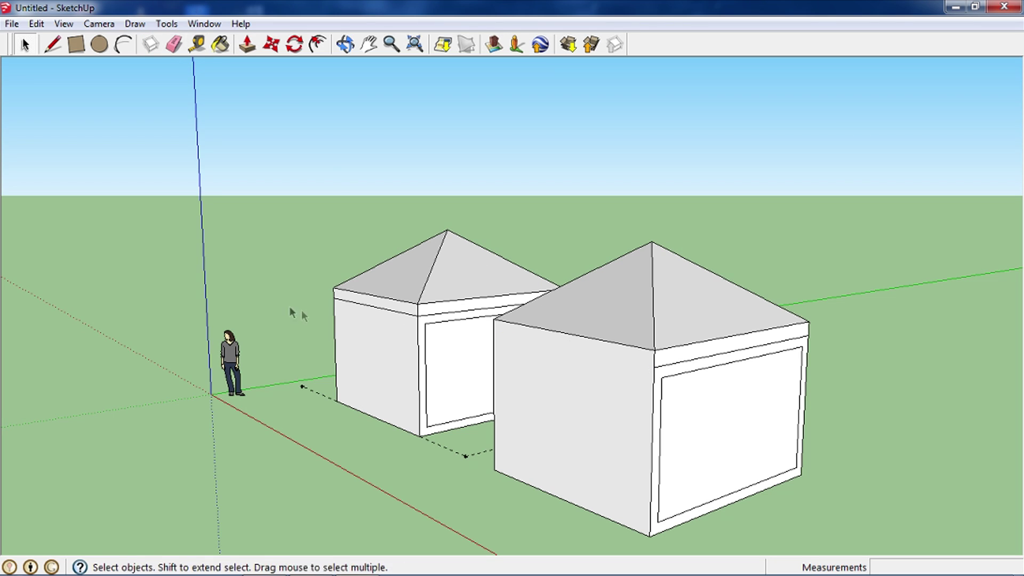
key(ctrl+z)
click(630, 361)
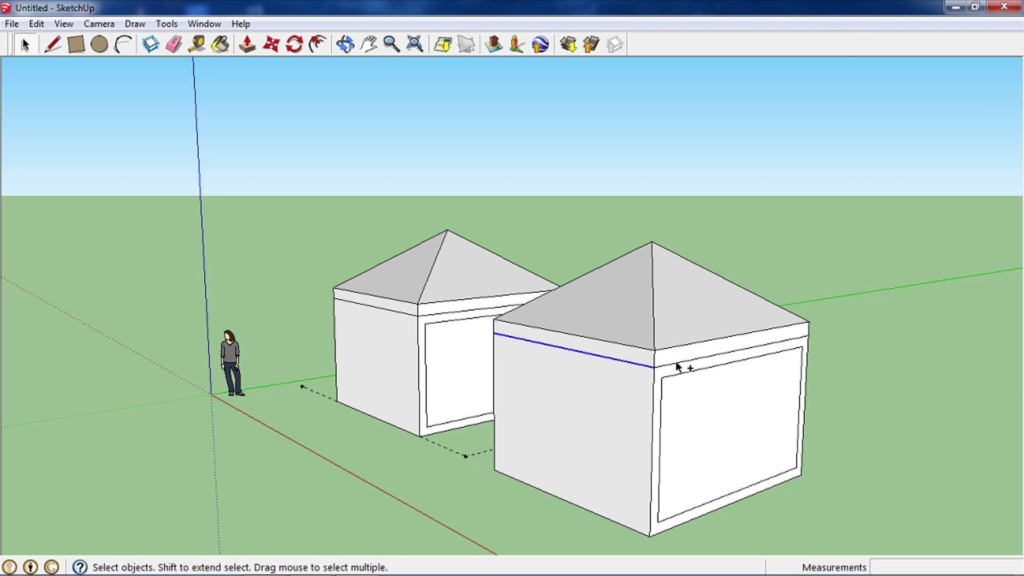
mouse_move(763, 397)
middle_down()
mouse_move(672, 381)
mouse_move(222, 384)
mouse_move(435, 367)
mouse_move(453, 377)
mouse_move(418, 335)
mouse_move(939, 386)
mouse_move(747, 382)
mouse_move(793, 411)
mouse_move(723, 395)
mouse_move(804, 370)
mouse_move(1006, 377)
mouse_move(724, 384)
middle_up()
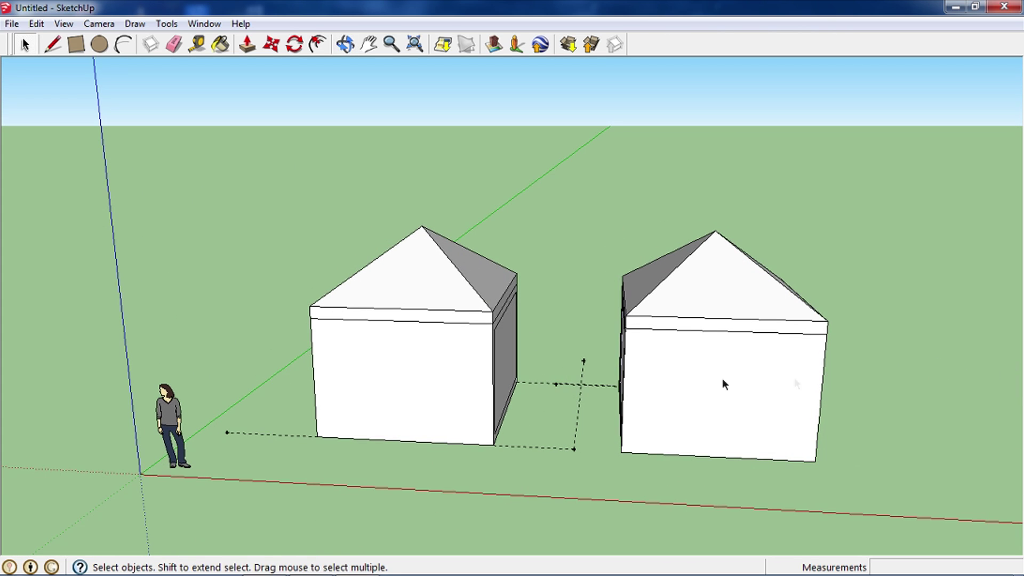
Load the Paint Bucket with Translucent_Glass_Tinted and zoom in on the left house.
click(224, 46)
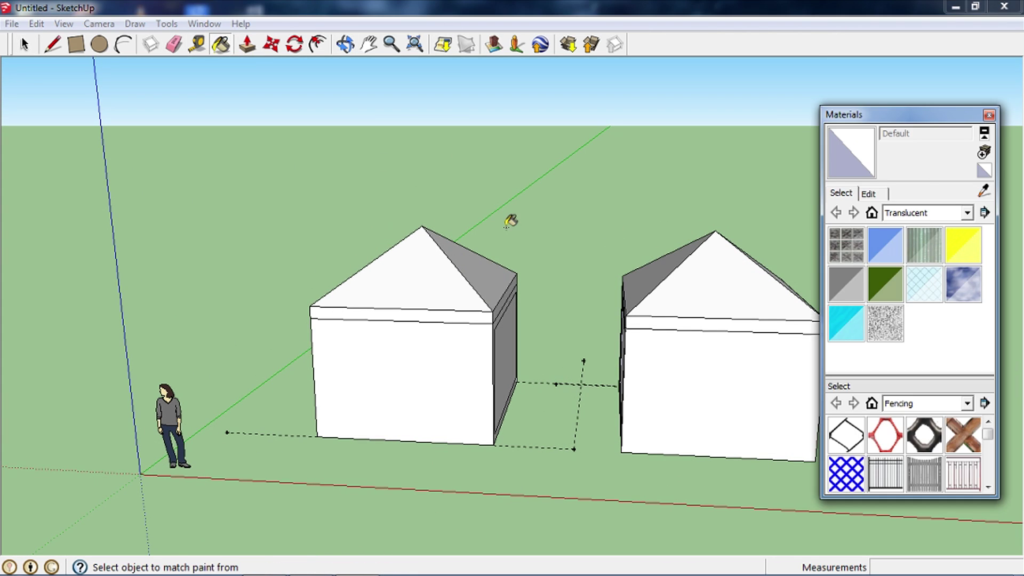
click(850, 316)
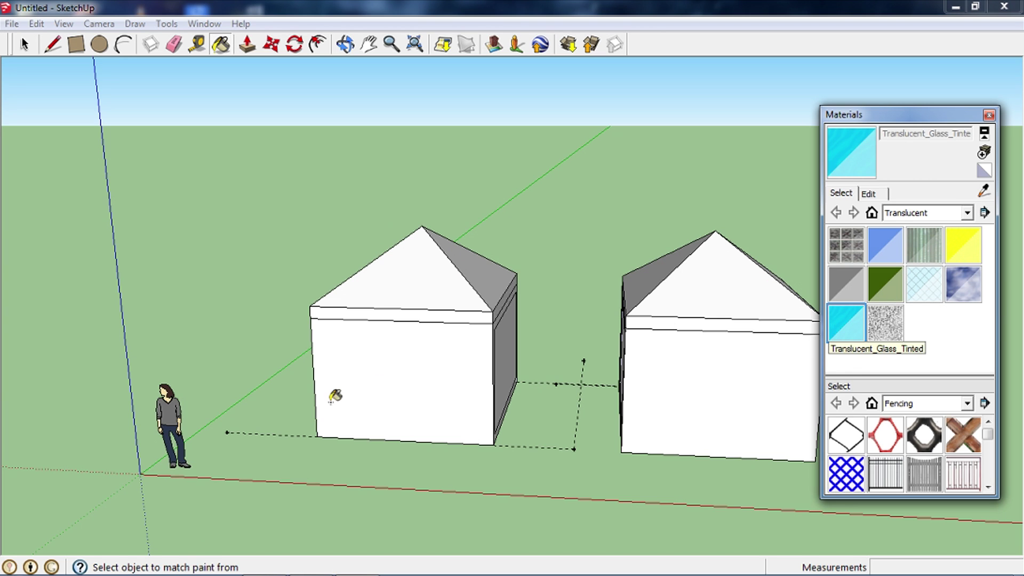
middle_drag(606, 368, 327, 384)
scroll(447, 354, up, 2)
scroll(484, 356, up, 3)
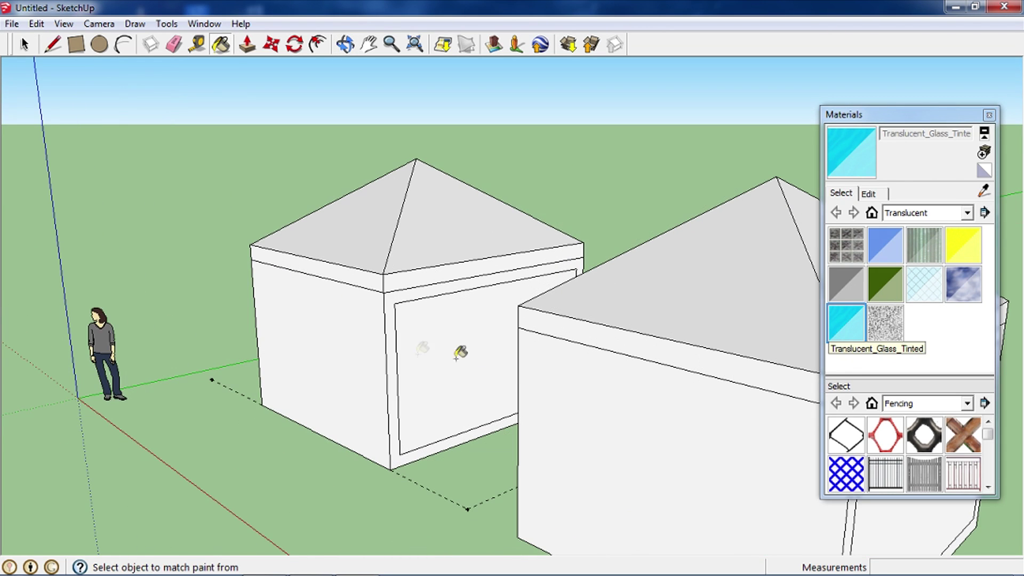
Paint the left house's side wall and frame strips with Stone_Flagstone_Ashlar.
click(967, 213)
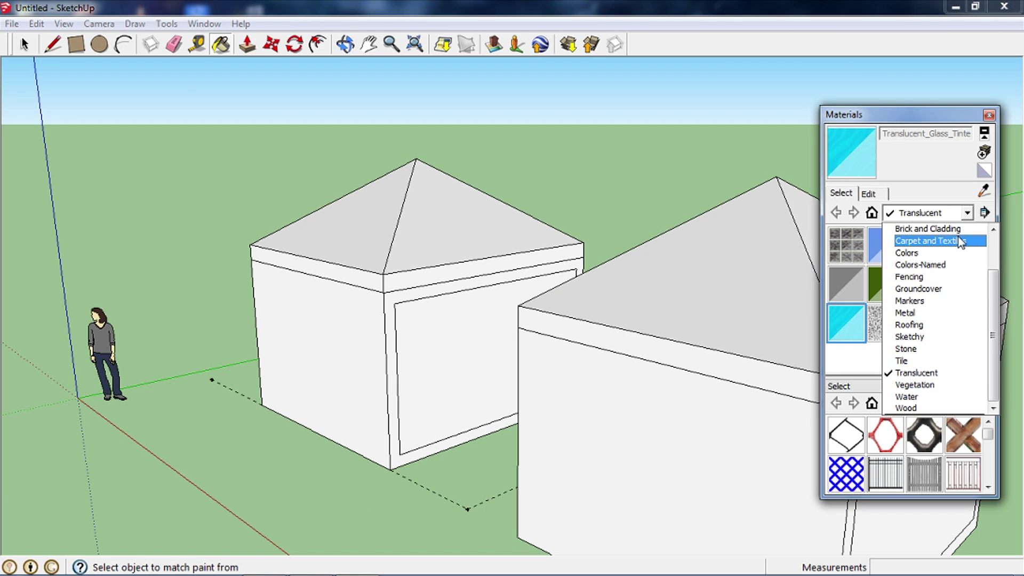
click(939, 350)
click(924, 246)
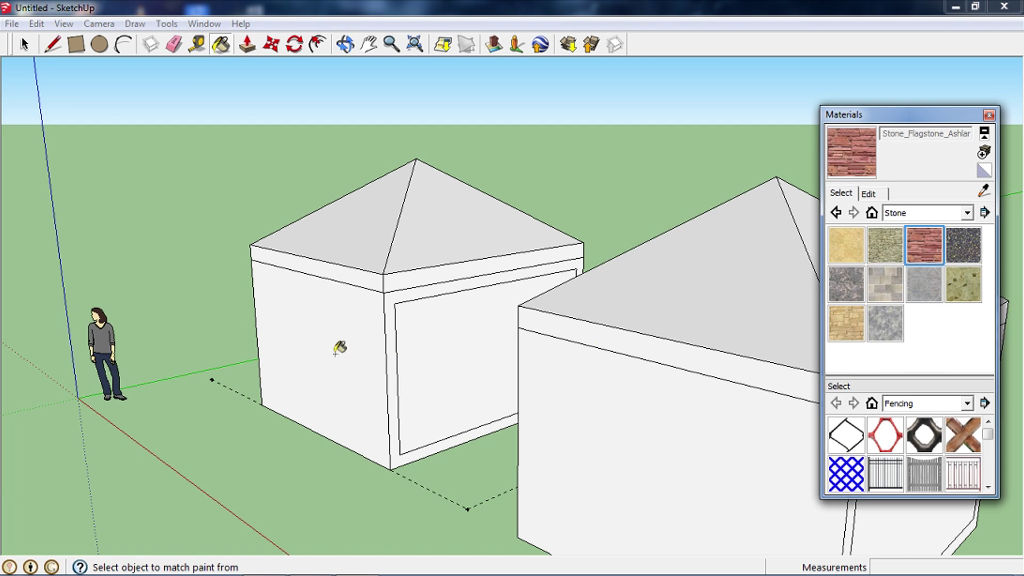
click(341, 349)
click(394, 353)
mouse_move(401, 318)
middle_down()
mouse_move(800, 359)
mouse_move(200, 344)
middle_up()
click(269, 332)
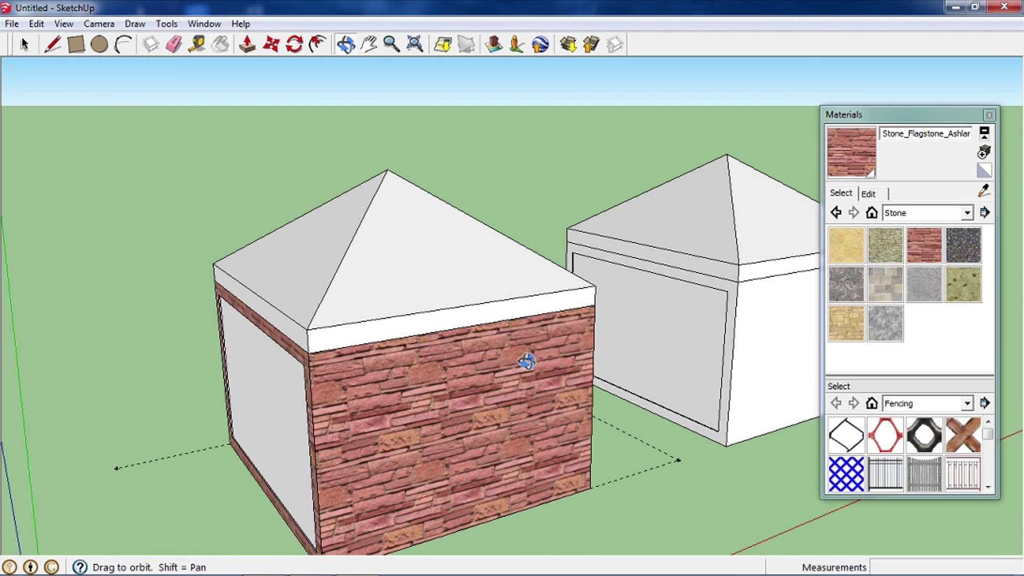
Test Fencing_Metal_Straight on the right house's walls, then repaint them with the default material.
middle_drag(525, 361, 333, 315)
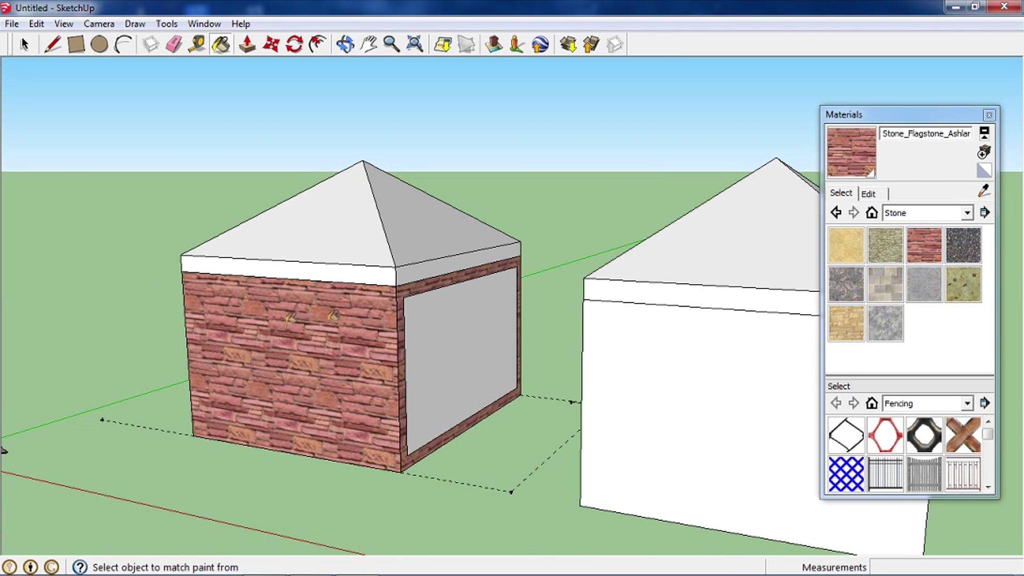
click(885, 473)
middle_drag(423, 393, 469, 399)
click(635, 418)
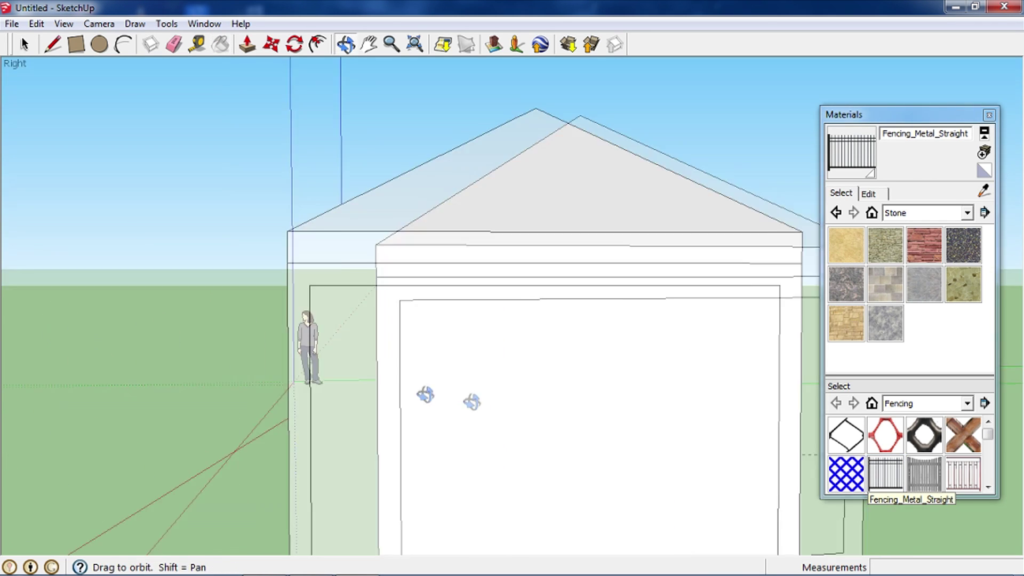
click(341, 376)
middle_drag(341, 376, 735, 402)
click(736, 389)
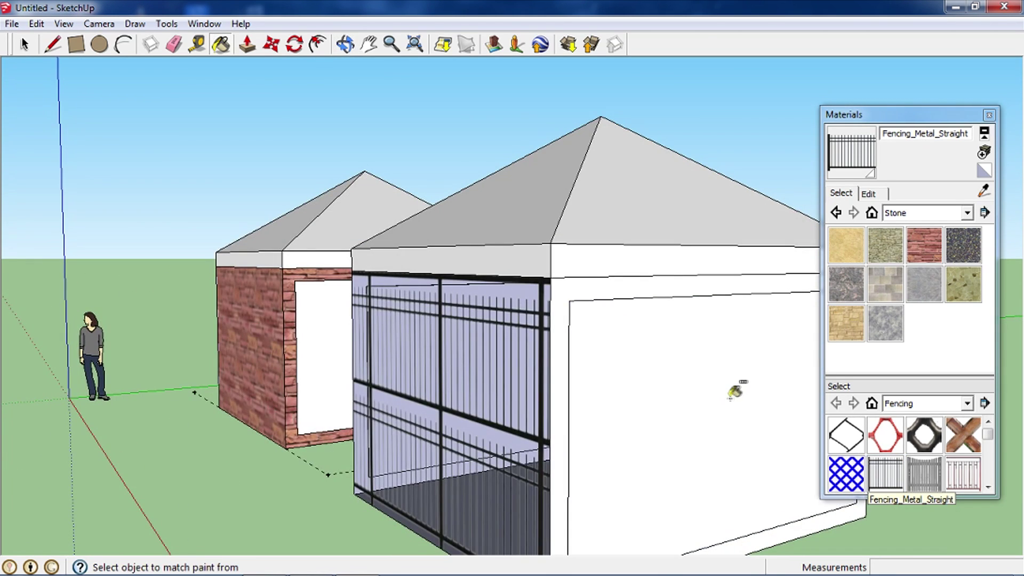
click(297, 370)
middle_drag(297, 371, 736, 358)
click(967, 212)
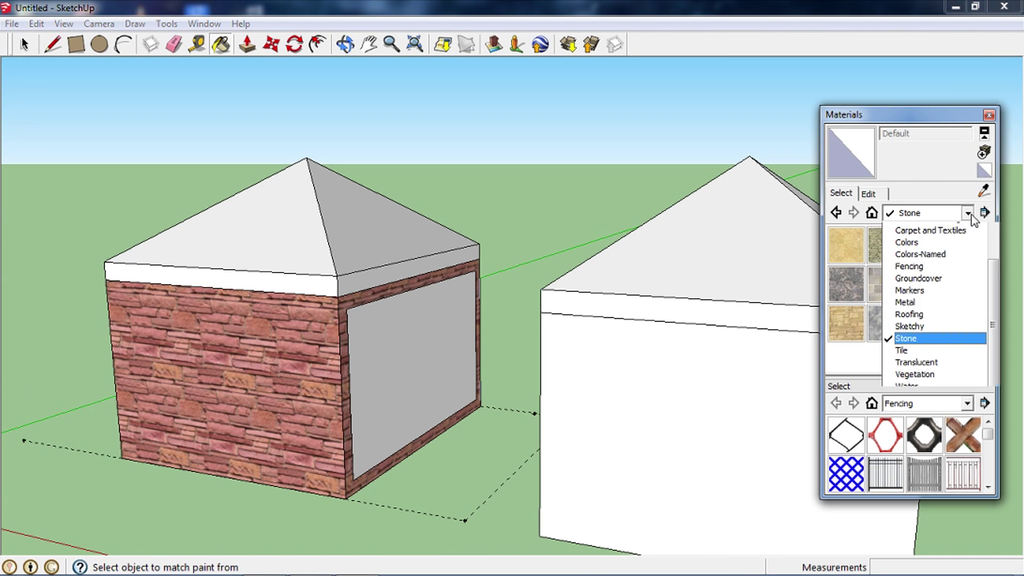
Paint the stone house's grey side panel with Translucent_Glass_Tinted.
click(901, 376)
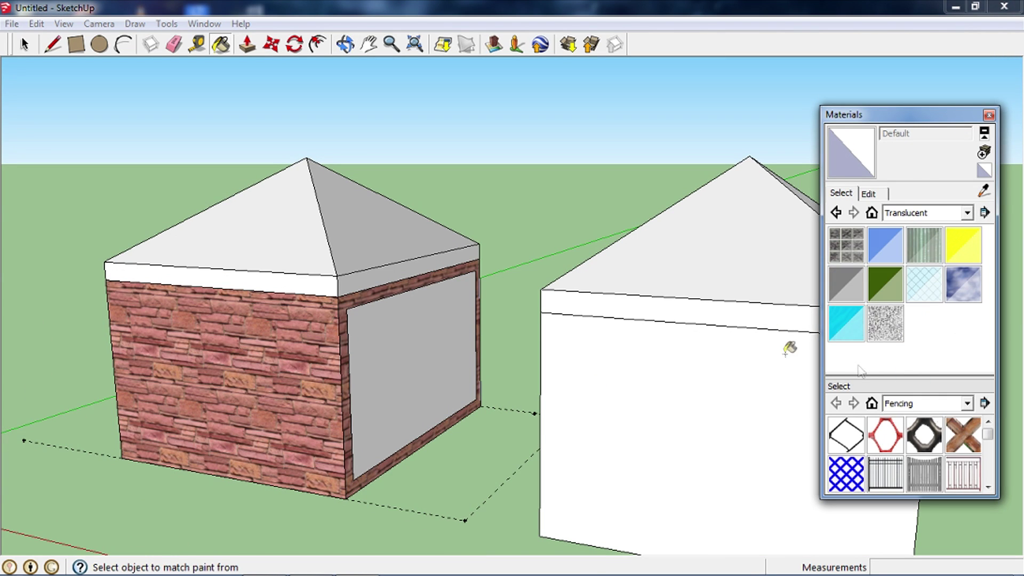
click(849, 337)
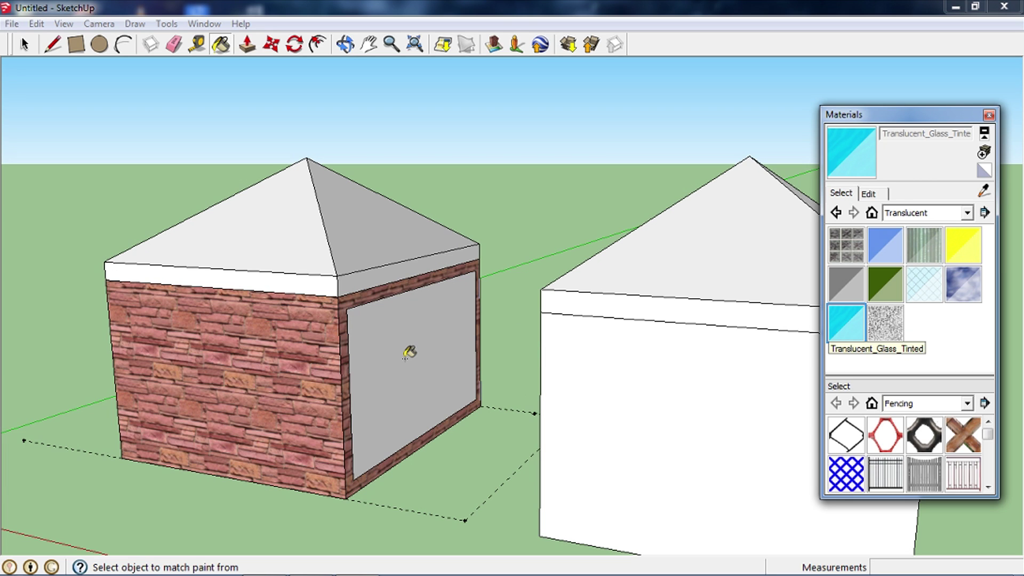
mouse_move(480, 347)
middle_down()
mouse_move(419, 371)
mouse_move(406, 354)
mouse_move(379, 365)
mouse_move(384, 375)
mouse_move(430, 373)
mouse_move(409, 377)
middle_up()
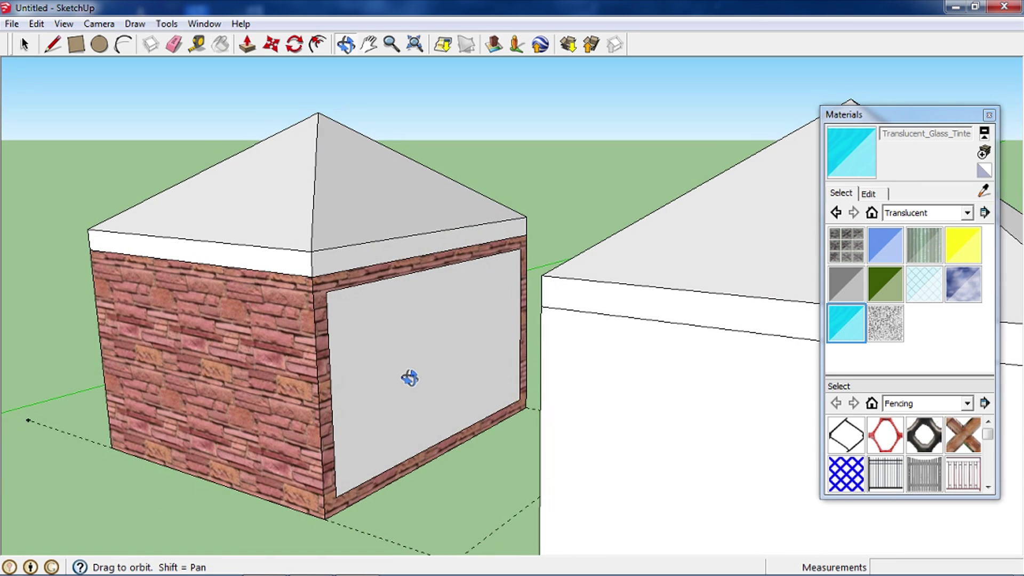
mouse_move(343, 346)
middle_down()
mouse_move(507, 389)
mouse_move(455, 361)
mouse_move(492, 380)
mouse_move(533, 377)
mouse_move(603, 348)
mouse_move(555, 357)
mouse_move(600, 312)
mouse_move(457, 331)
mouse_move(555, 290)
mouse_move(7, 354)
middle_up()
click(455, 361)
Glass the stone-framed white panel and facing panel, undoing the unwanted right-wall fill.
scroll(427, 361, up, 2)
scroll(451, 372, up, 3)
scroll(555, 349, down, 3)
key(alt)
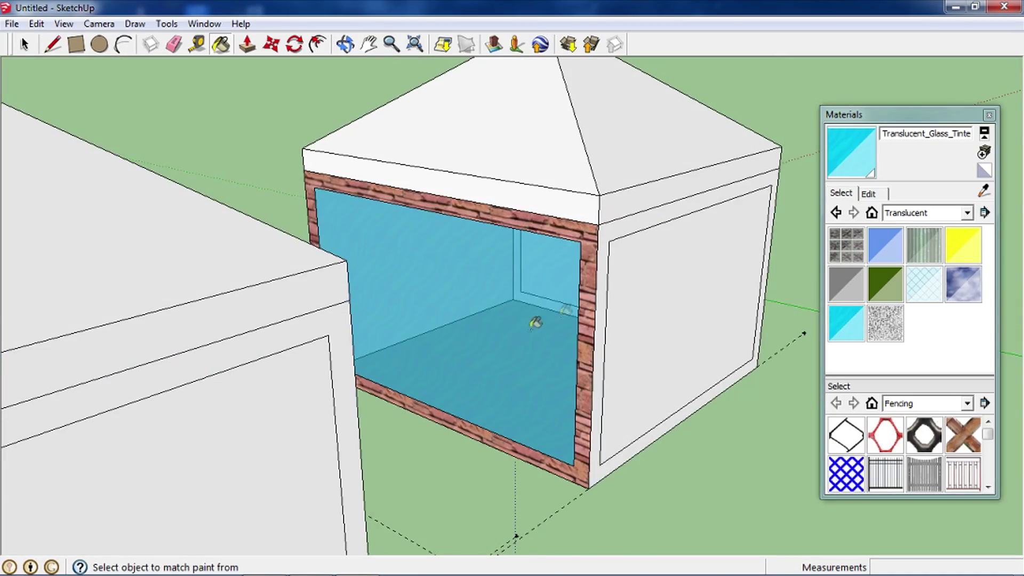
click(686, 286)
mouse_move(686, 285)
middle_down()
mouse_move(275, 293)
mouse_move(624, 288)
mouse_move(10, 279)
middle_up()
click(640, 286)
click(484, 322)
mouse_move(484, 322)
middle_down()
mouse_move(711, 343)
mouse_move(663, 343)
mouse_move(824, 315)
mouse_move(704, 336)
mouse_move(381, 324)
mouse_move(841, 338)
mouse_move(695, 334)
middle_up()
key(ctrl+z)
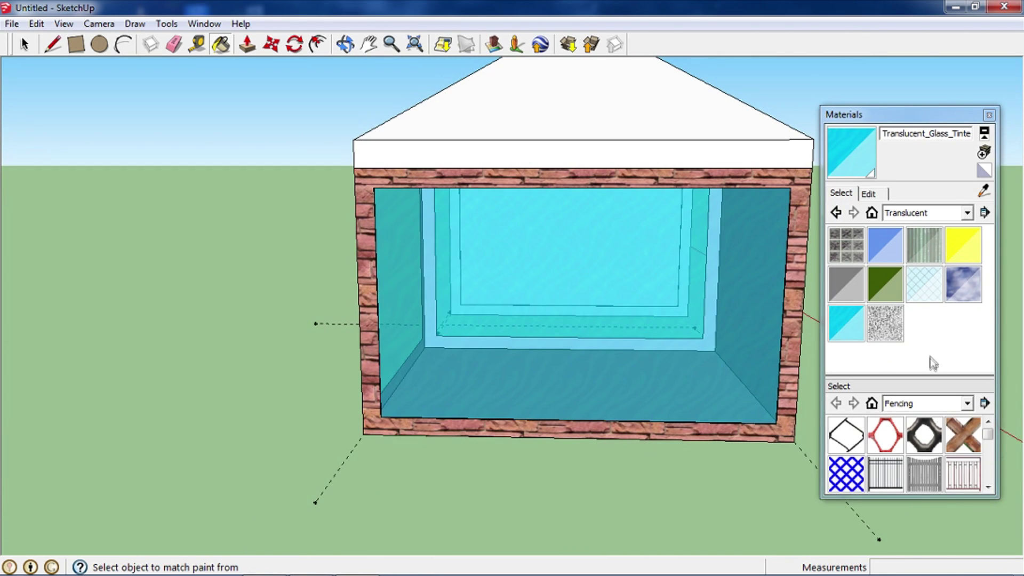
click(966, 213)
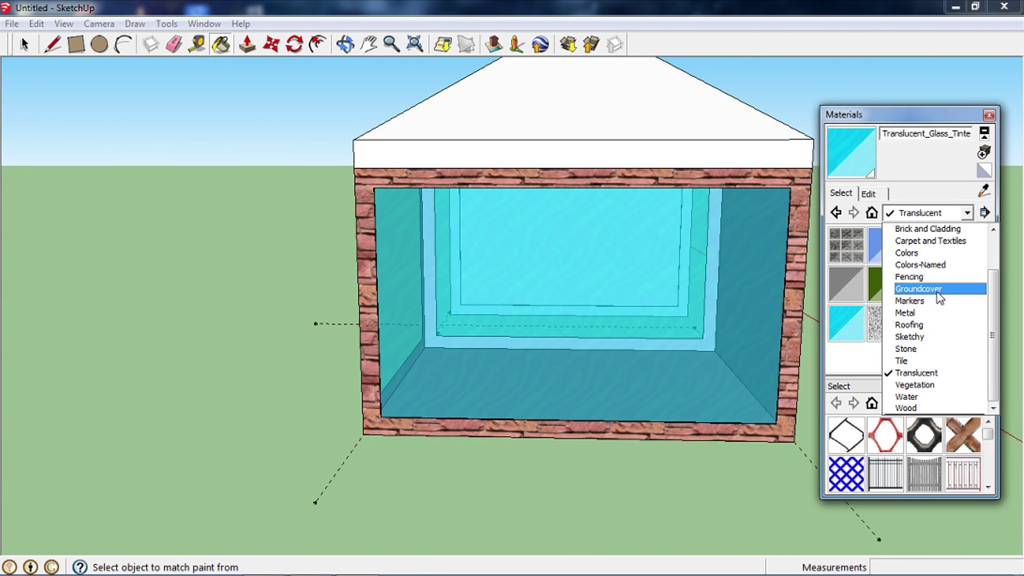
Test Carpet_Diamond_Olive on the front glass panel, then undo it back to glass.
click(920, 241)
click(901, 249)
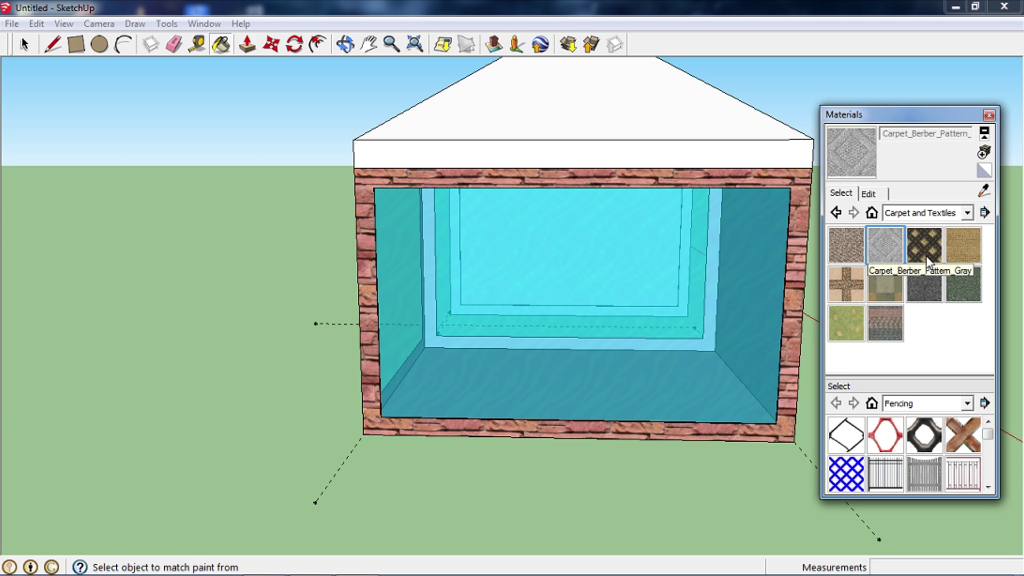
mouse_move(559, 378)
middle_down()
mouse_move(652, 394)
mouse_move(754, 434)
middle_up()
click(539, 410)
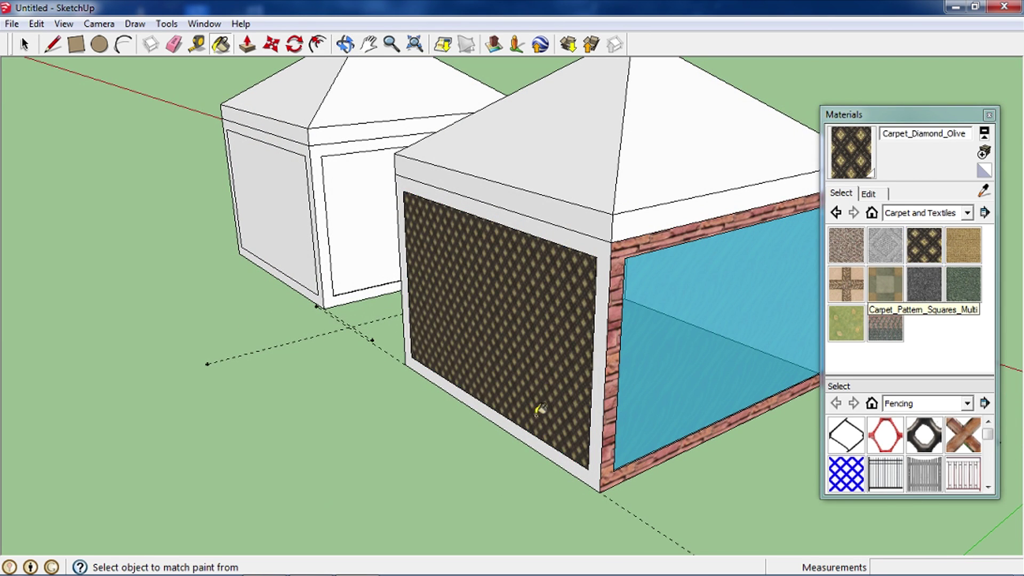
key(ctrl+z)
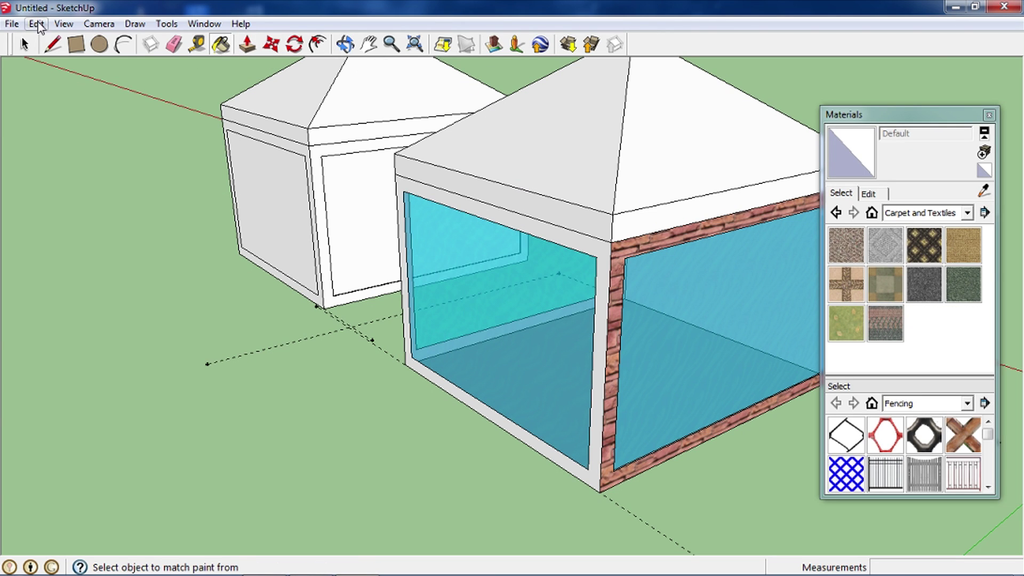
click(99, 24)
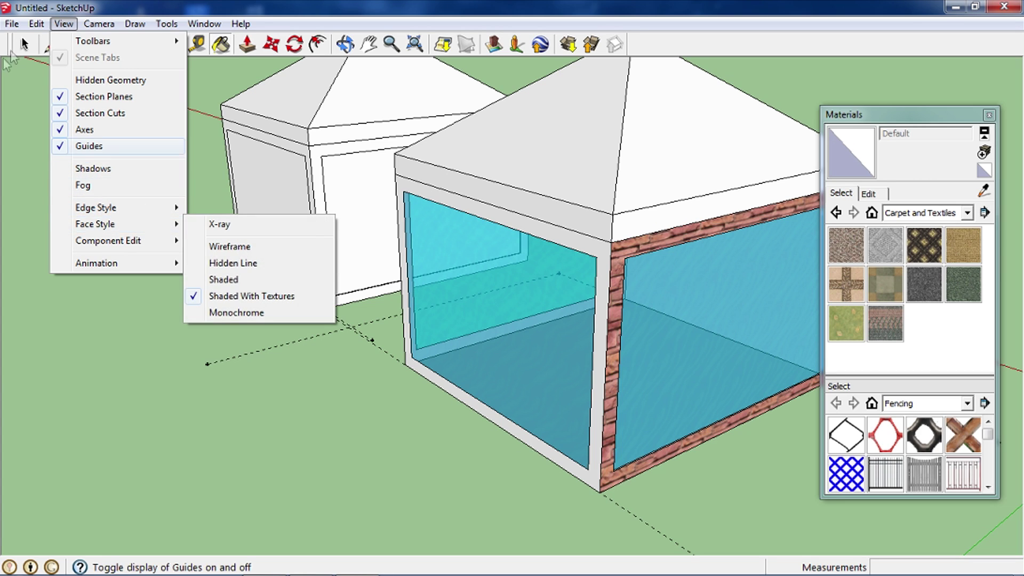
Dismiss the View menu unchanged and orbit both houses back to a front view.
click(63, 24)
mouse_move(592, 101)
middle_down()
mouse_move(197, 159)
mouse_move(60, 142)
mouse_move(229, 165)
mouse_move(192, 219)
mouse_move(126, 217)
mouse_move(388, 221)
mouse_move(384, 233)
mouse_move(590, 258)
mouse_move(460, 213)
mouse_move(649, 238)
mouse_move(222, 256)
middle_up()
mouse_move(470, 238)
middle_down()
mouse_move(115, 251)
mouse_move(640, 277)
middle_up()
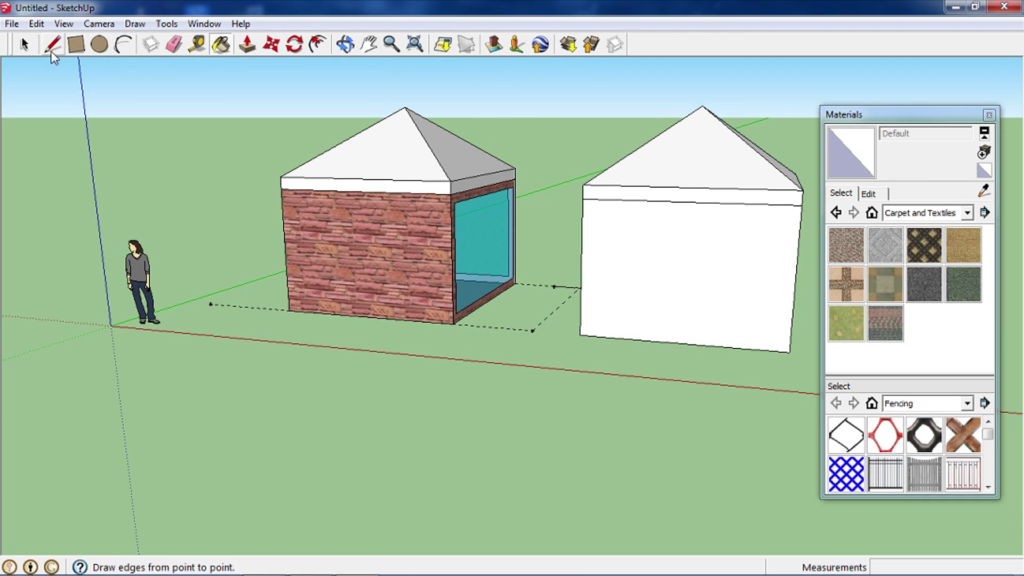
Close the Materials window and review both houses from front and angled views.
key(alt)
scroll(629, 213, up, 1)
mouse_move(626, 222)
middle_down()
mouse_move(411, 315)
mouse_move(128, 277)
middle_up()
mouse_move(558, 265)
middle_down()
mouse_move(343, 263)
mouse_move(178, 235)
middle_up()
scroll(450, 256, down, 2)
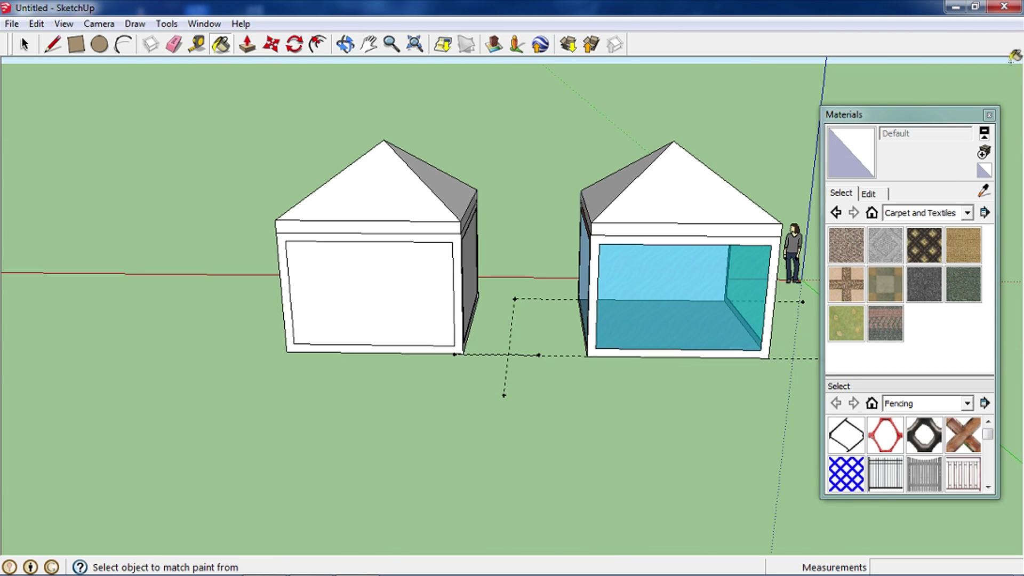
click(989, 115)
scroll(584, 275, down, 2)
middle_drag(573, 261, 974, 269)
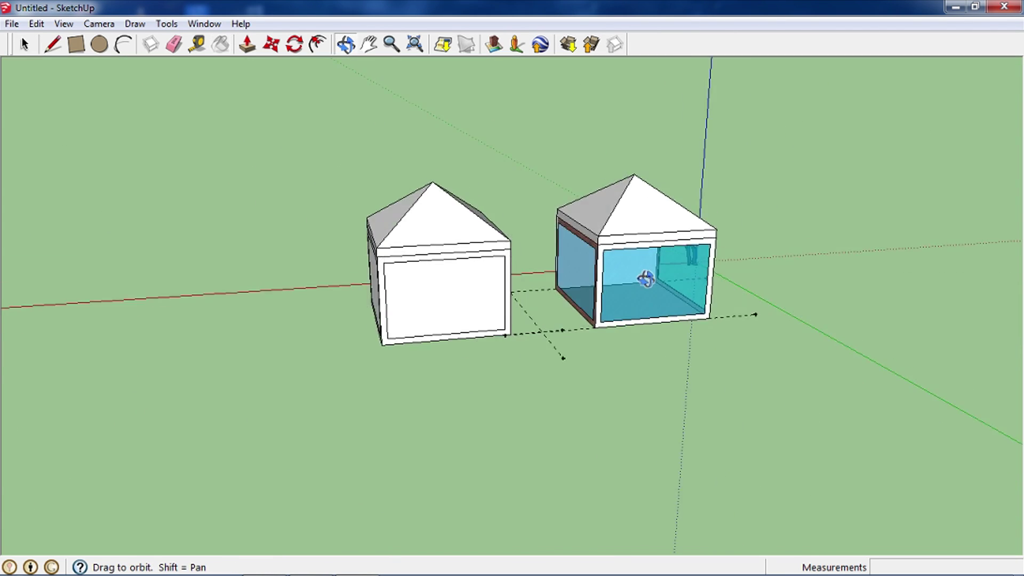
mouse_move(348, 259)
middle_down()
mouse_move(350, 236)
mouse_move(888, 284)
middle_up()
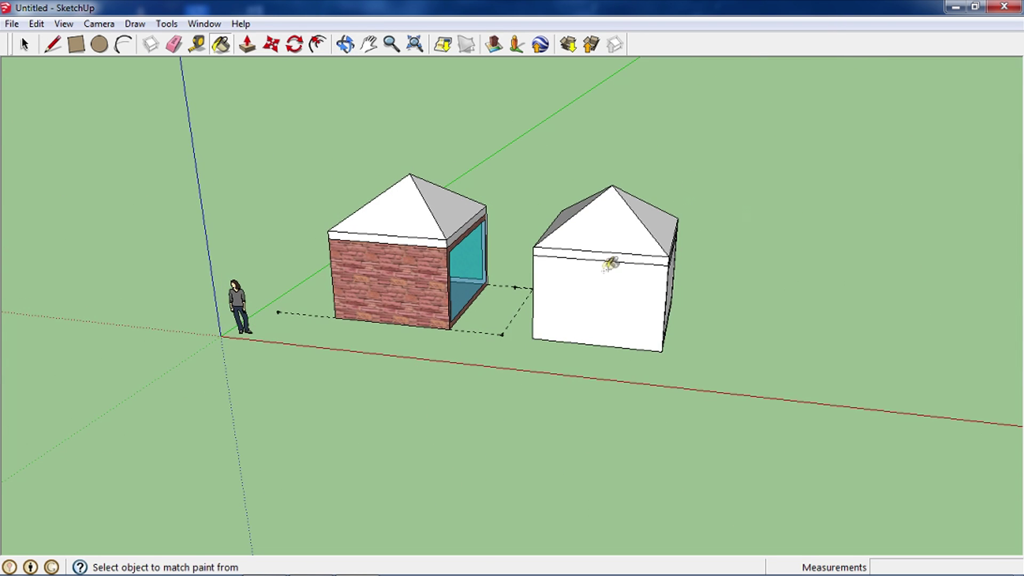
middle_drag(612, 262, 770, 263)
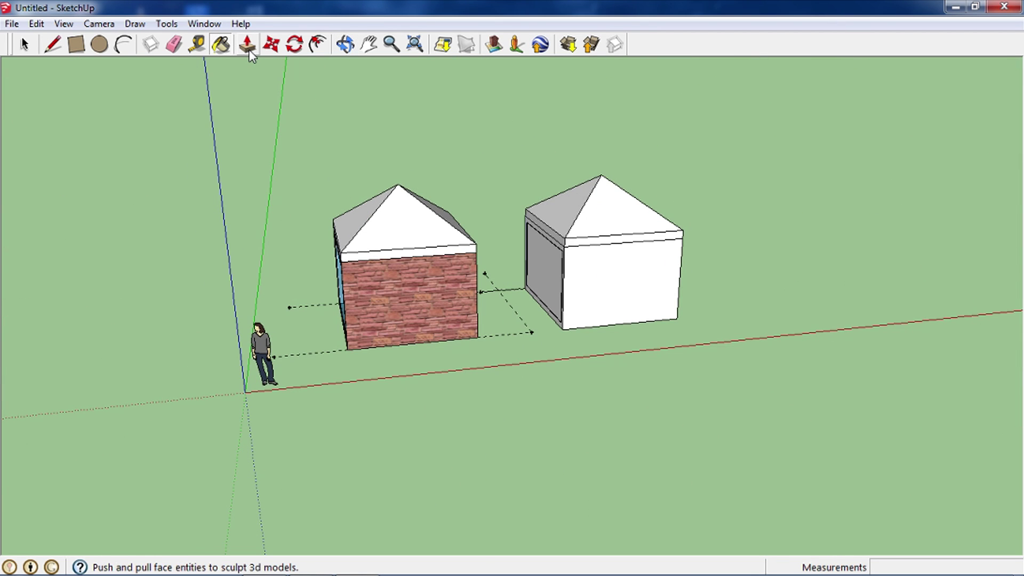